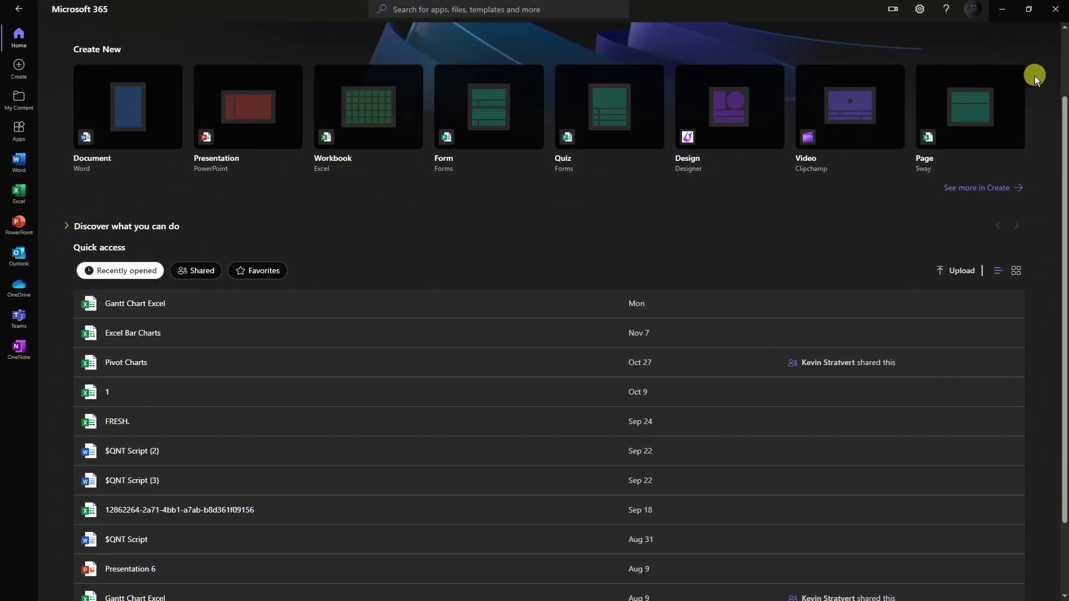
Open the Apps list from the left sidebar of the Microsoft 365 home page.
scroll(1041, 155, "up", 2)
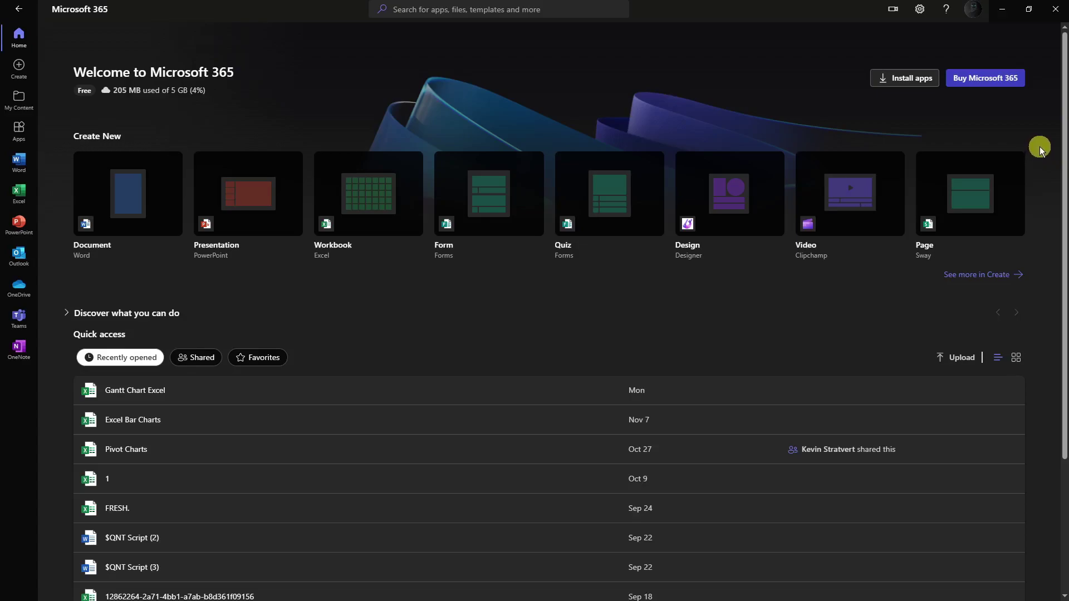
scroll(1051, 192, "down", 3)
scroll(1051, 192, "up", 3)
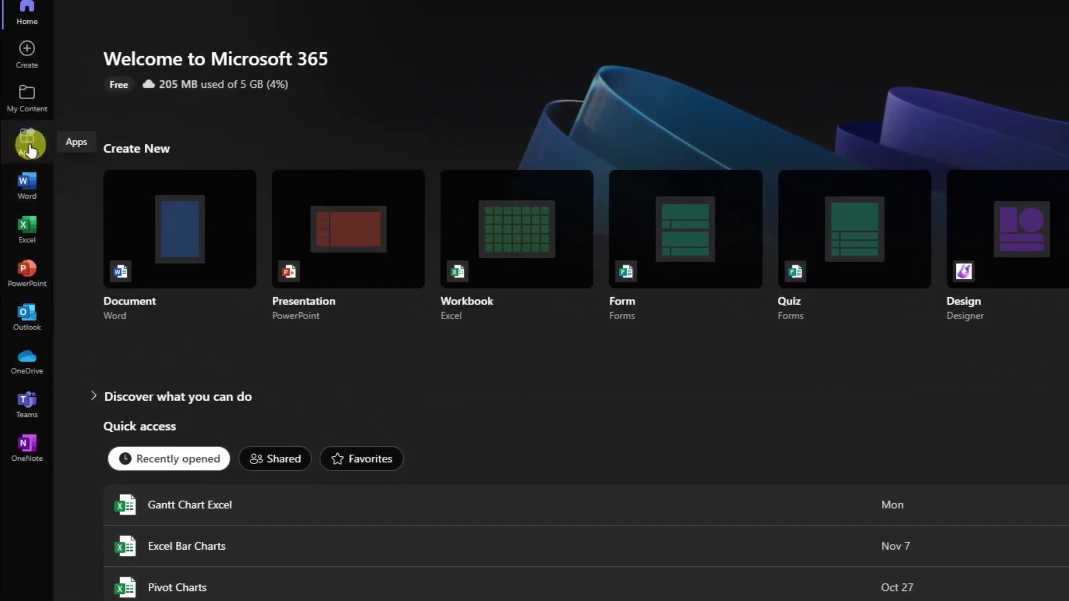
left_click(20, 134)
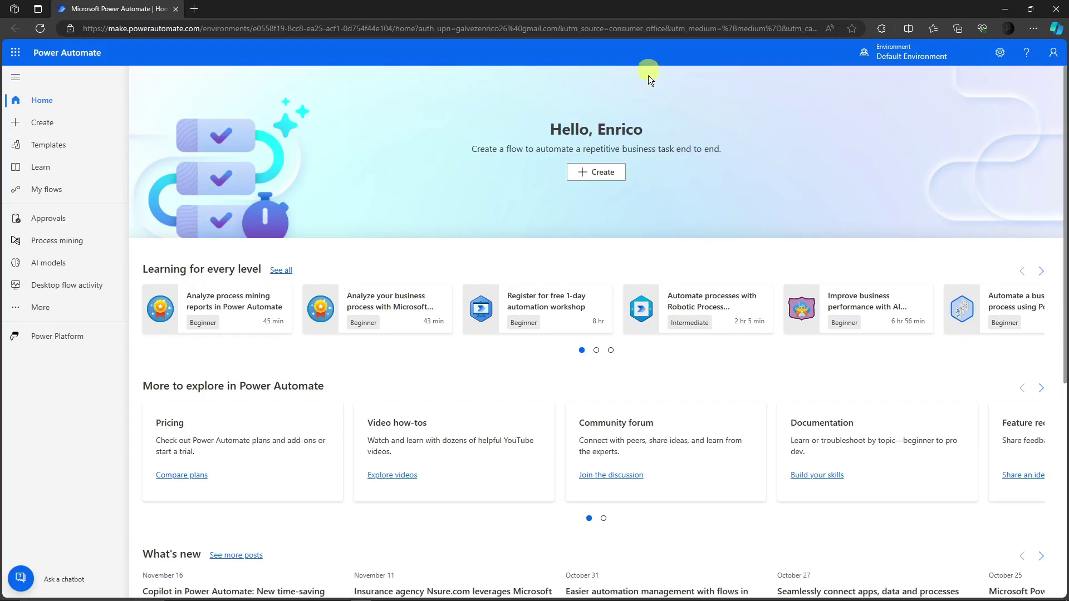
Scroll through Power Automate's Create page to review the blank flow types and templates.
scroll(685, 312, "down", 3)
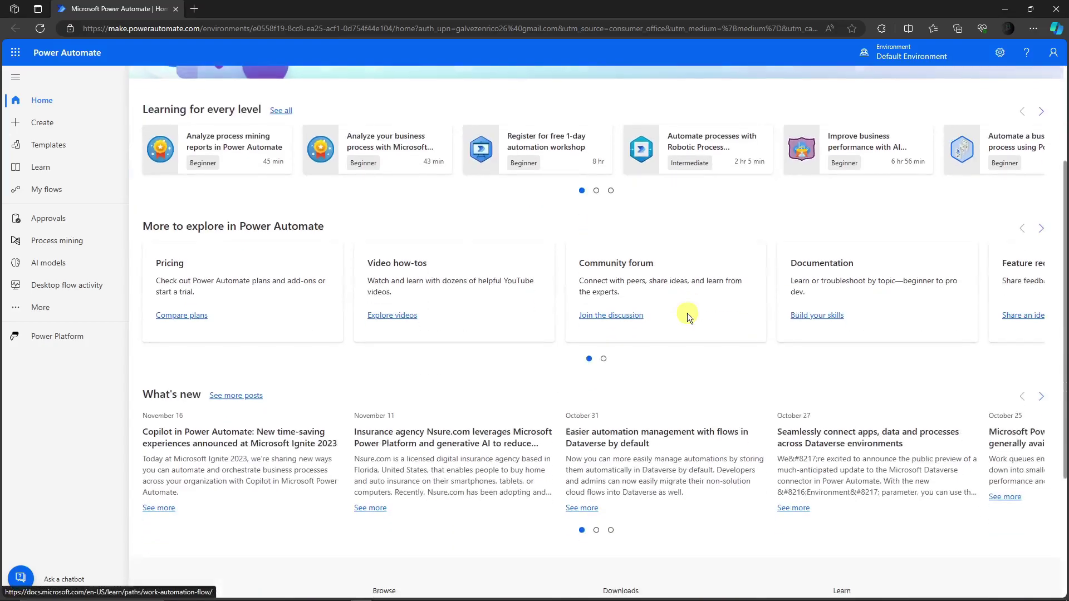
scroll(688, 312, "up", 3)
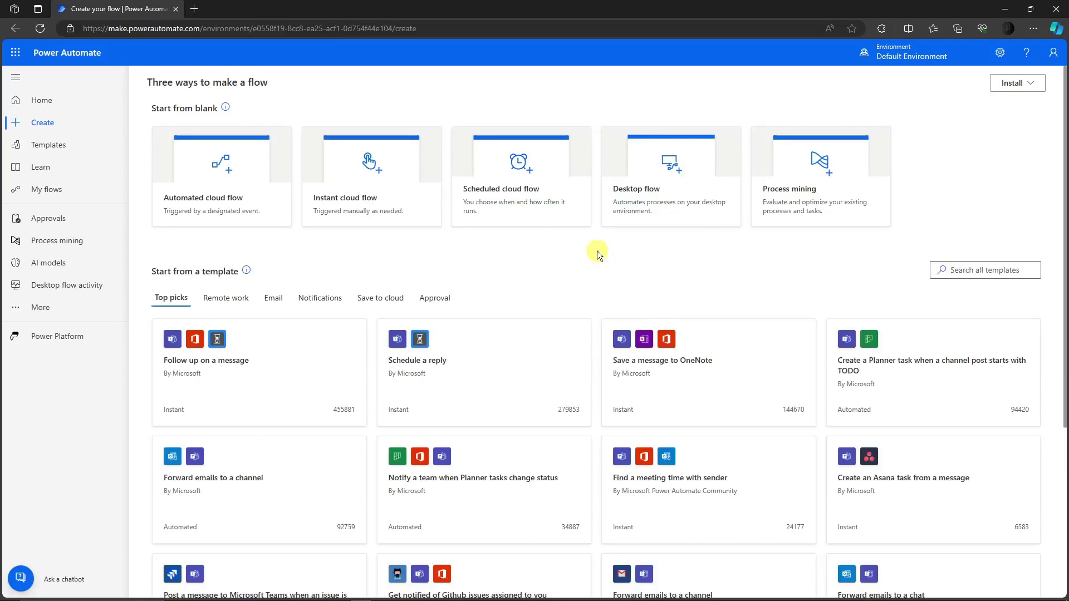
scroll(597, 251, "down", 4)
scroll(597, 251, "up", 2)
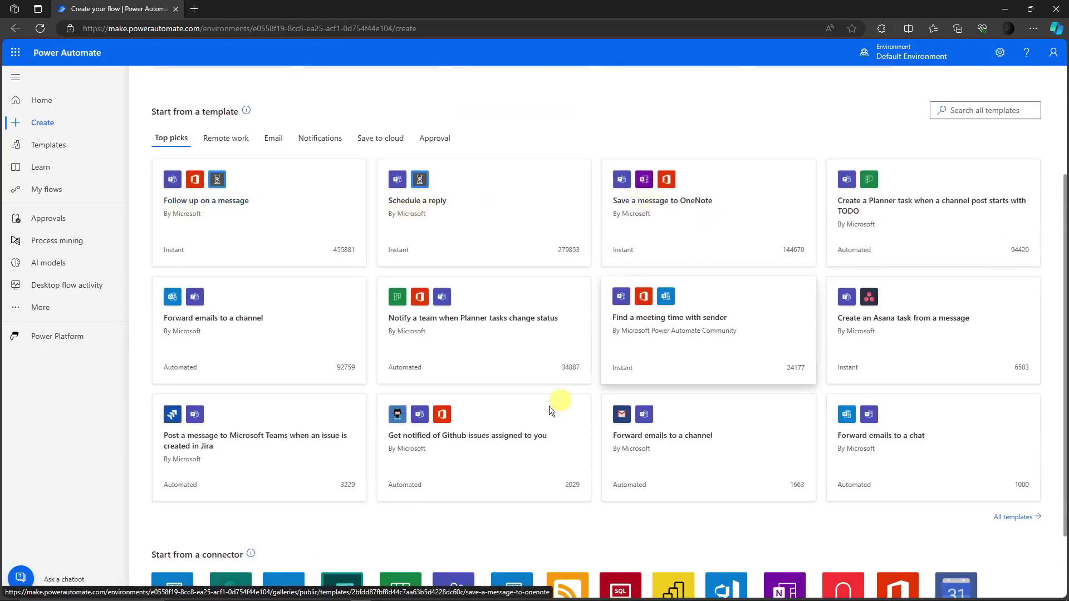
scroll(535, 424, "up", 3)
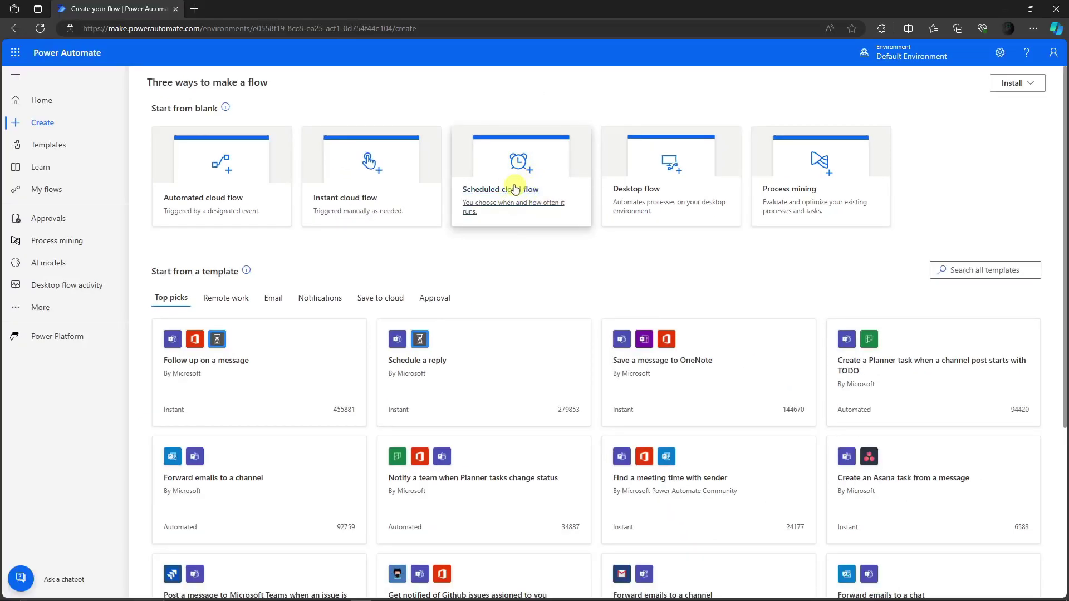
Start a new scheduled cloud flow and name it Sample 2.
left_click(515, 189)
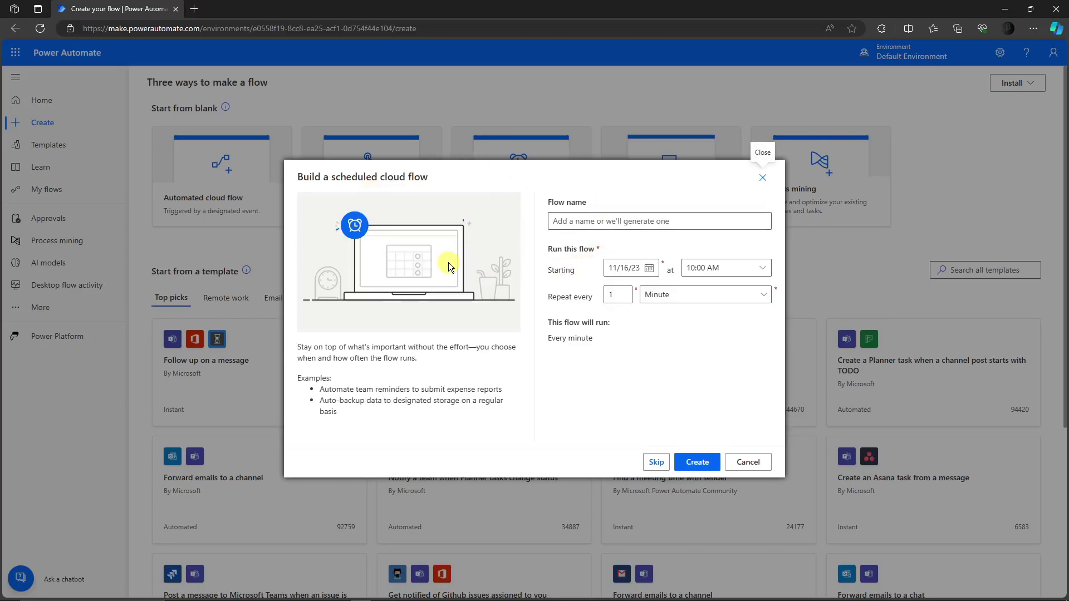
mouse_move(449, 262)
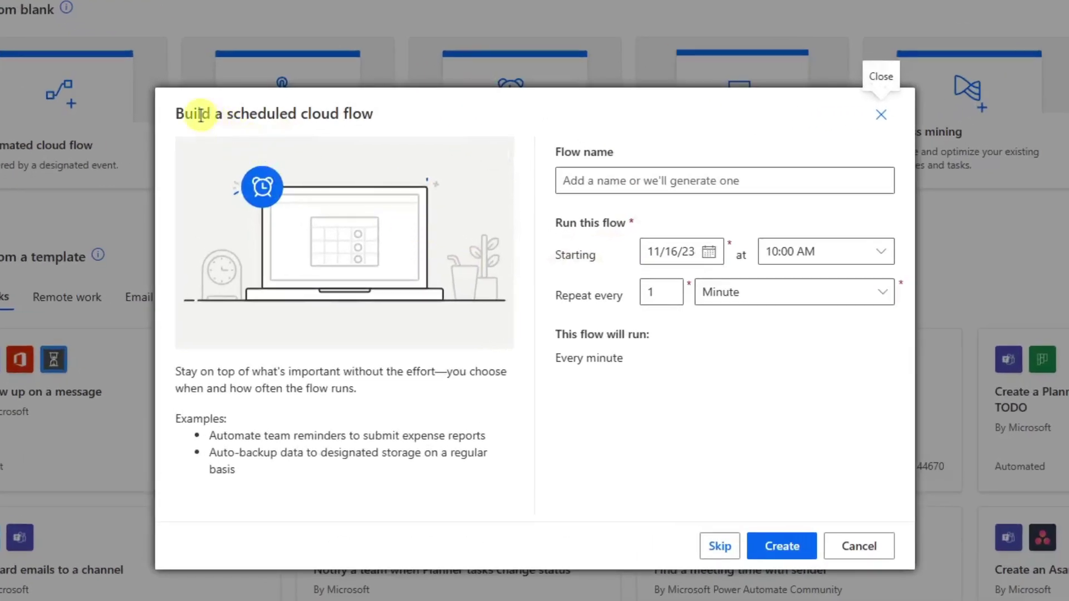
left_click(680, 171)
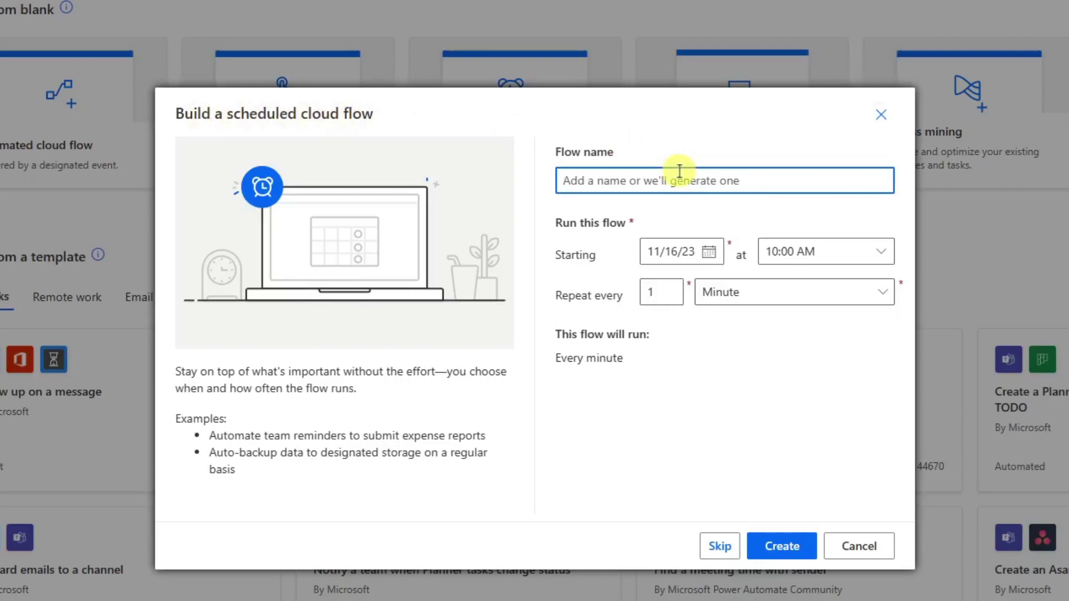
type("Sample 2")
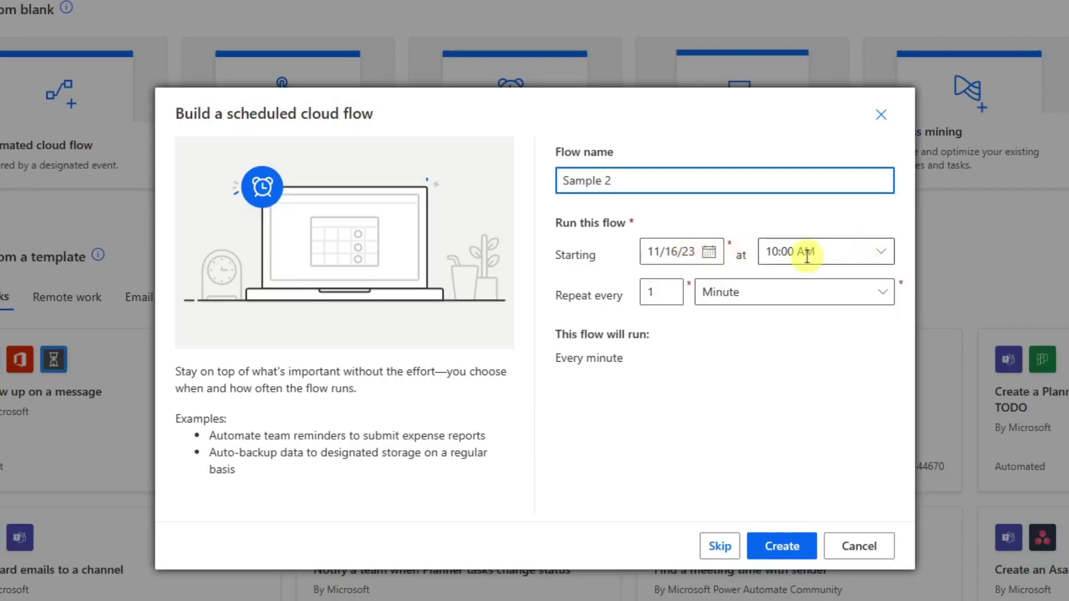
Set the flow's recurrence to repeat every 3 days.
left_click(664, 287)
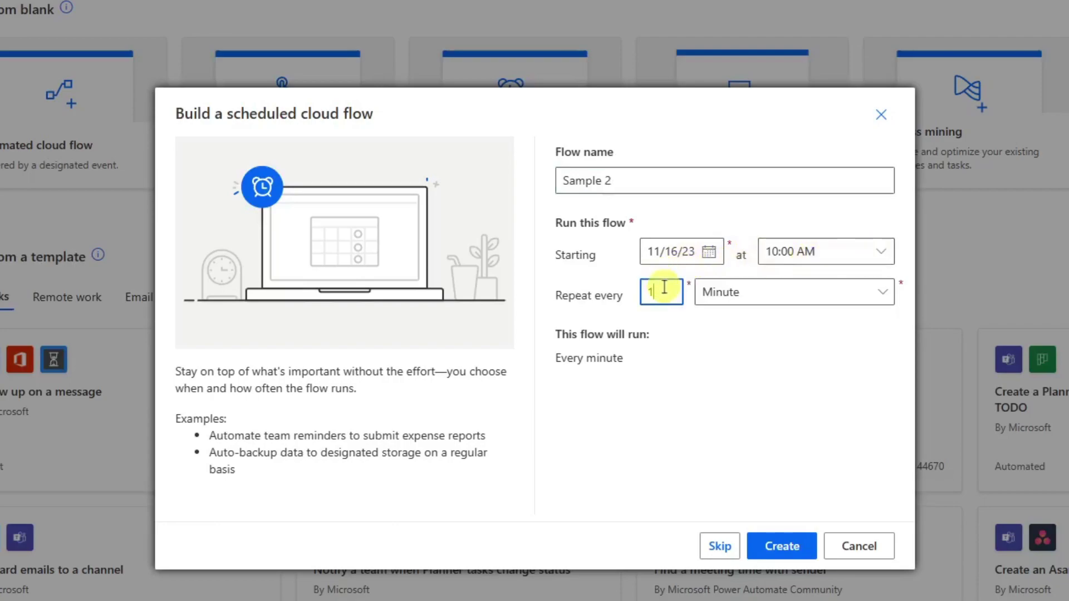
key("Up")
key("Up")
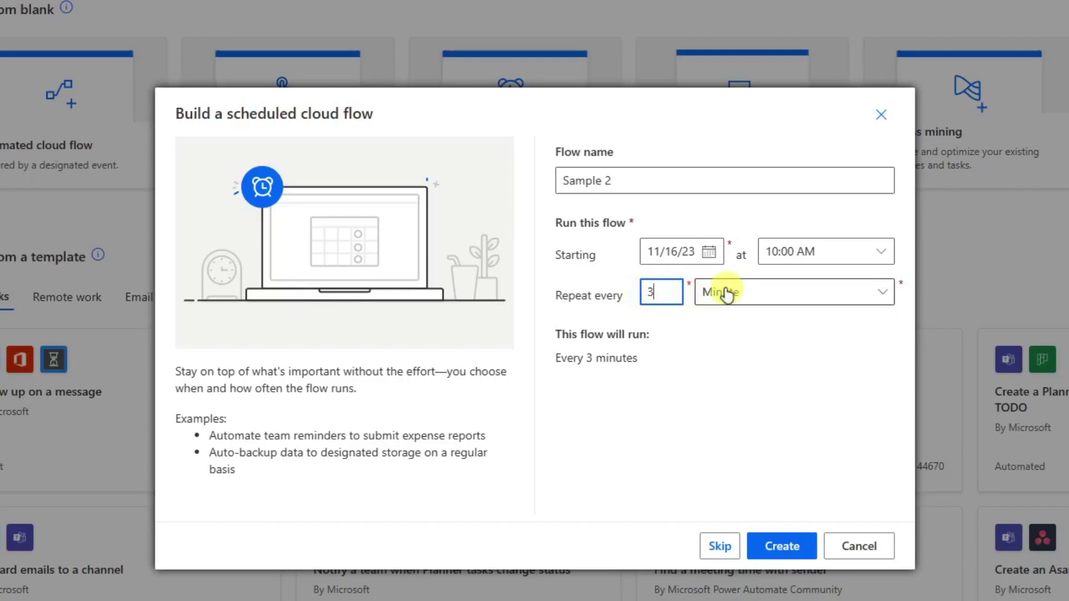
left_click_drag(673, 294, 625, 294)
type("1")
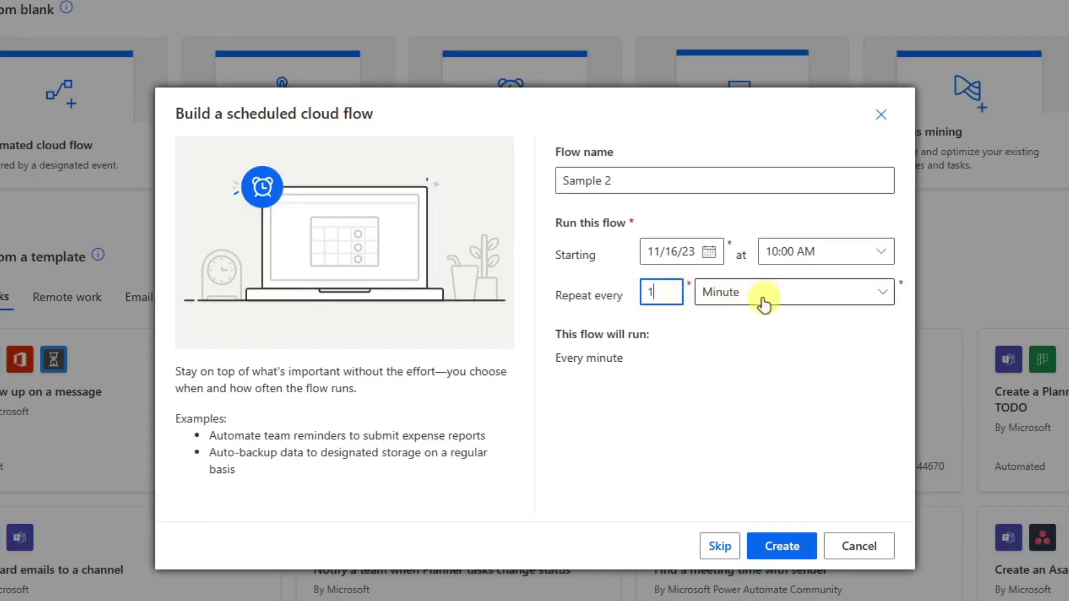
left_click(823, 298)
left_click(711, 382)
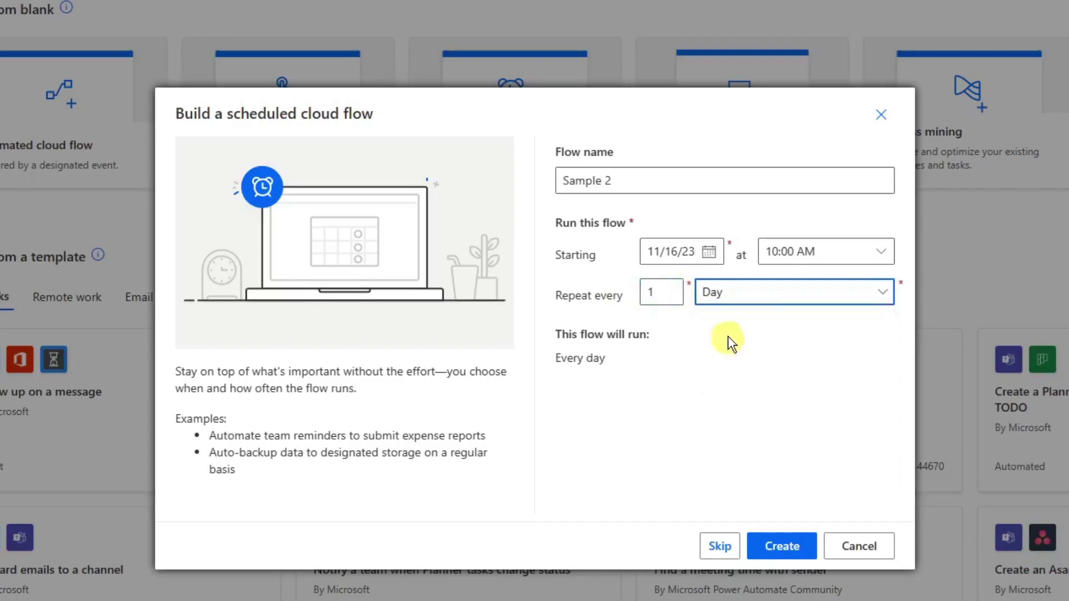
left_click(668, 296)
left_click_drag(673, 293, 596, 290)
type("2")
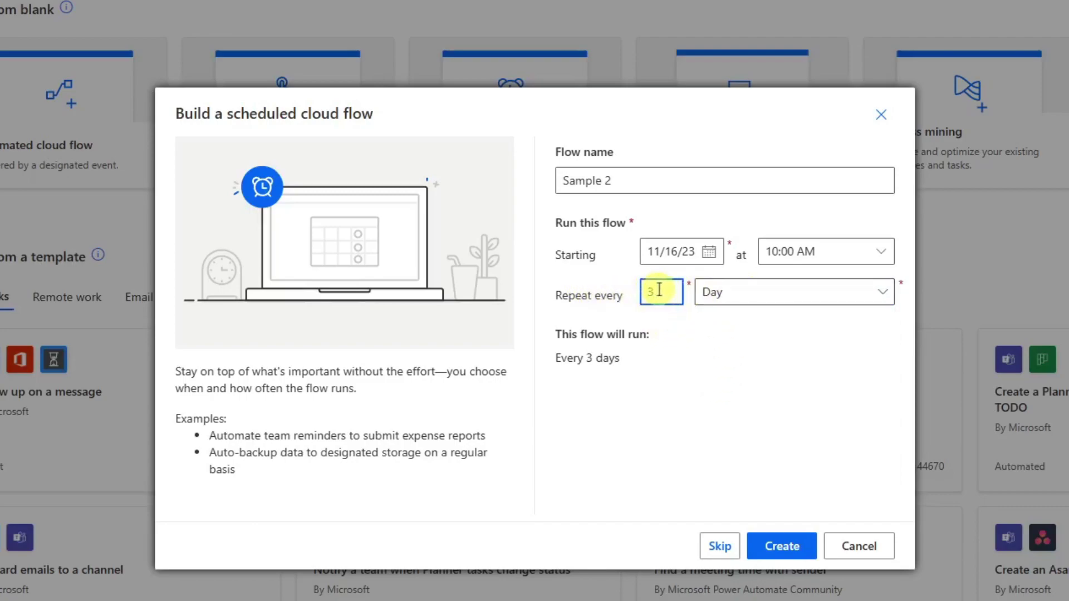
type("1")
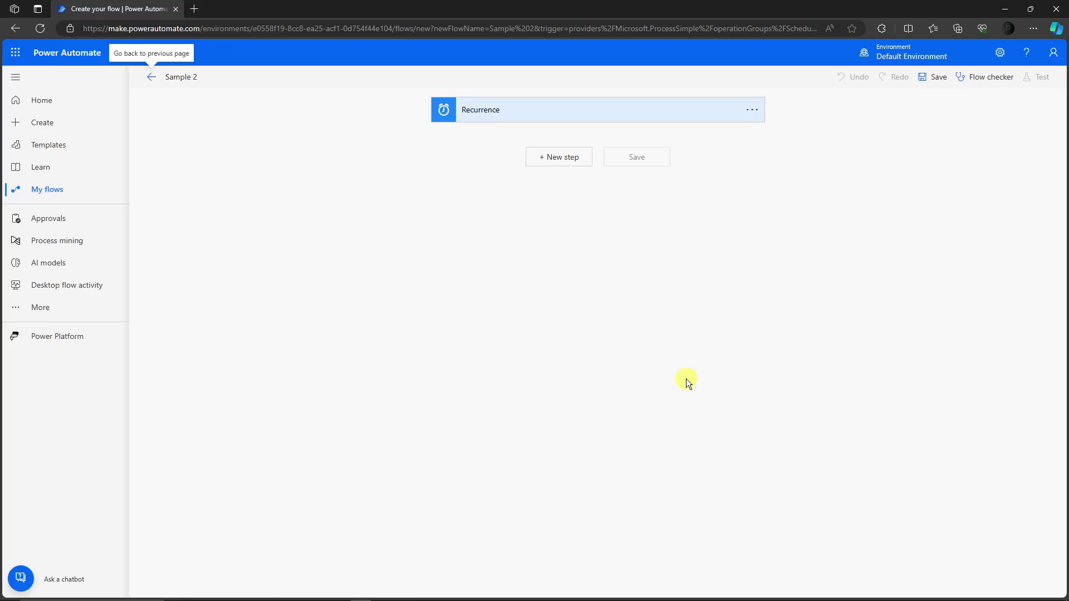
Add a new step, search 'outlook', and choose Outlook.com's Send an email (V2) action.
left_click(542, 157)
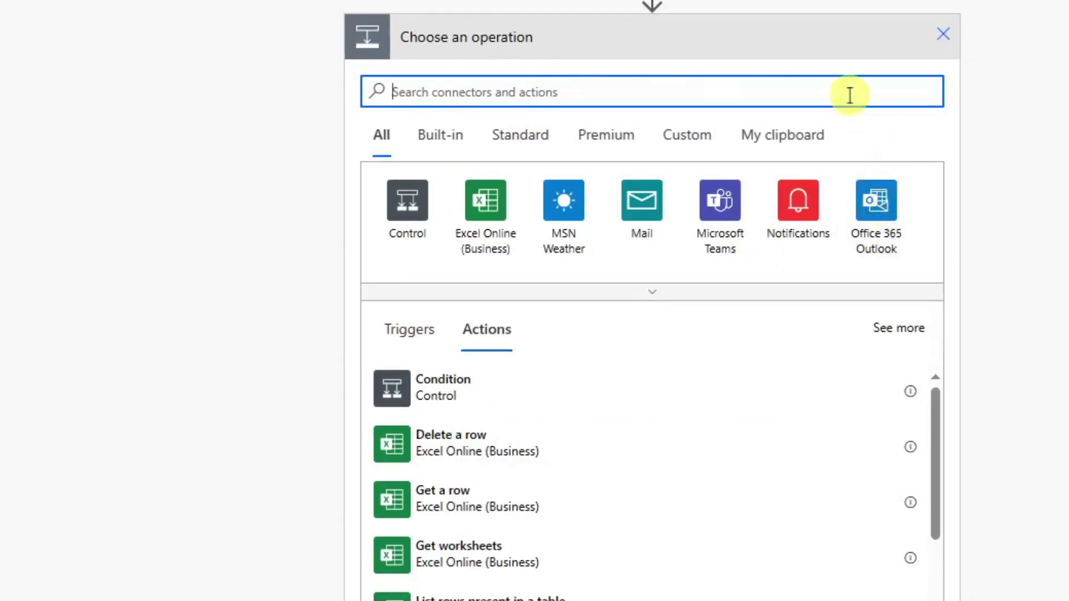
type("outlook")
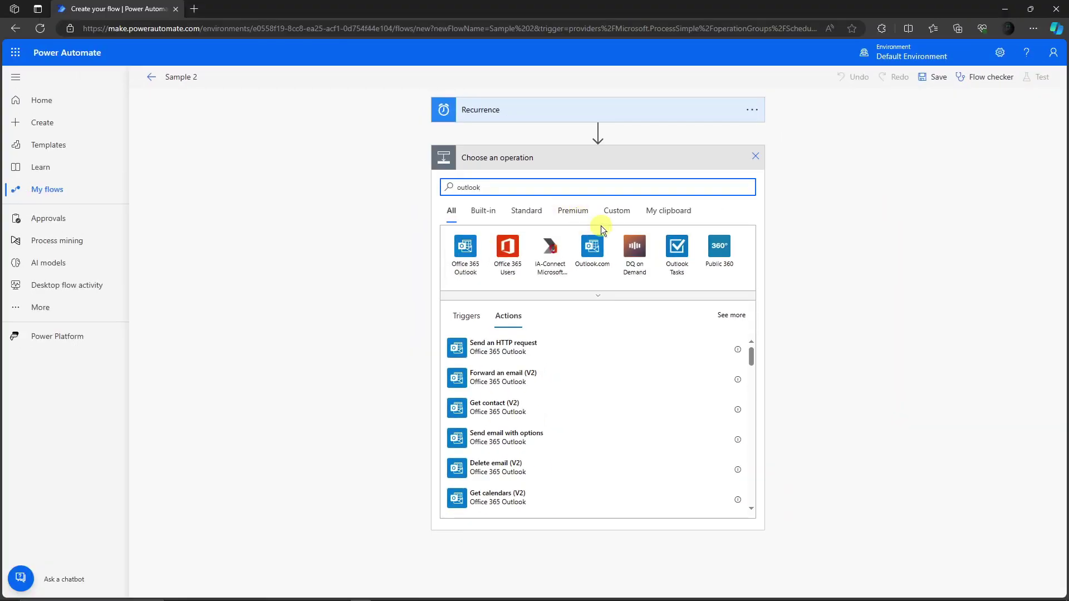
left_click(597, 247)
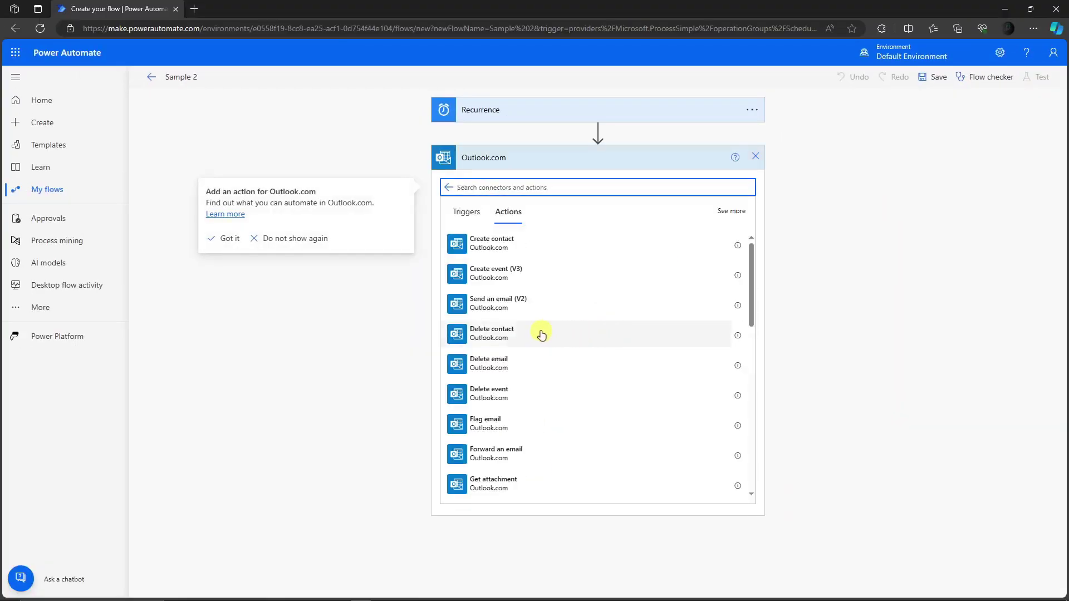
scroll(542, 332, "down", 1)
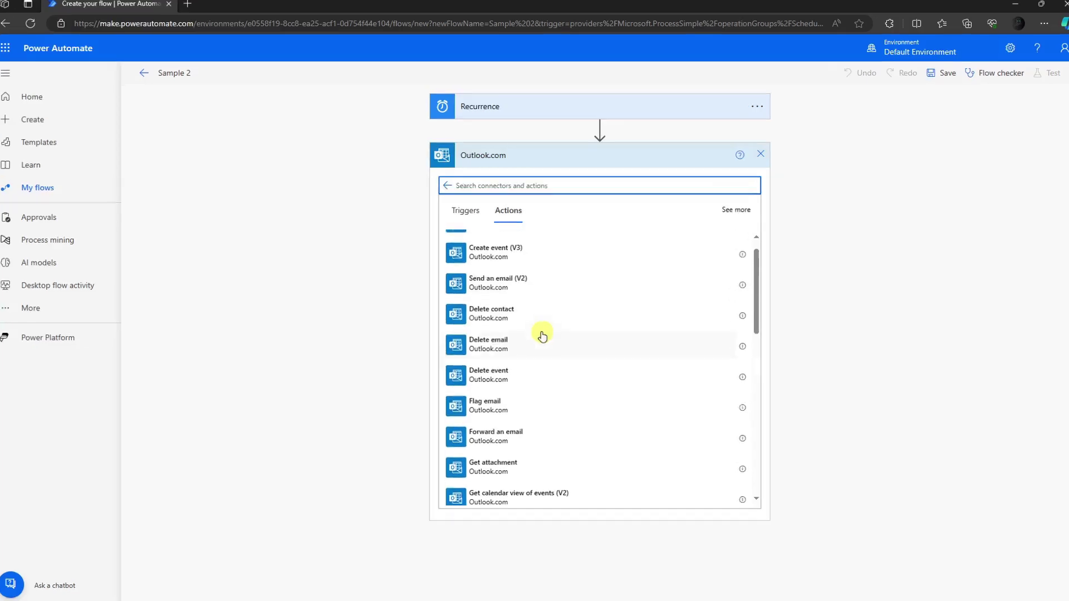
scroll(542, 336, "up", 1)
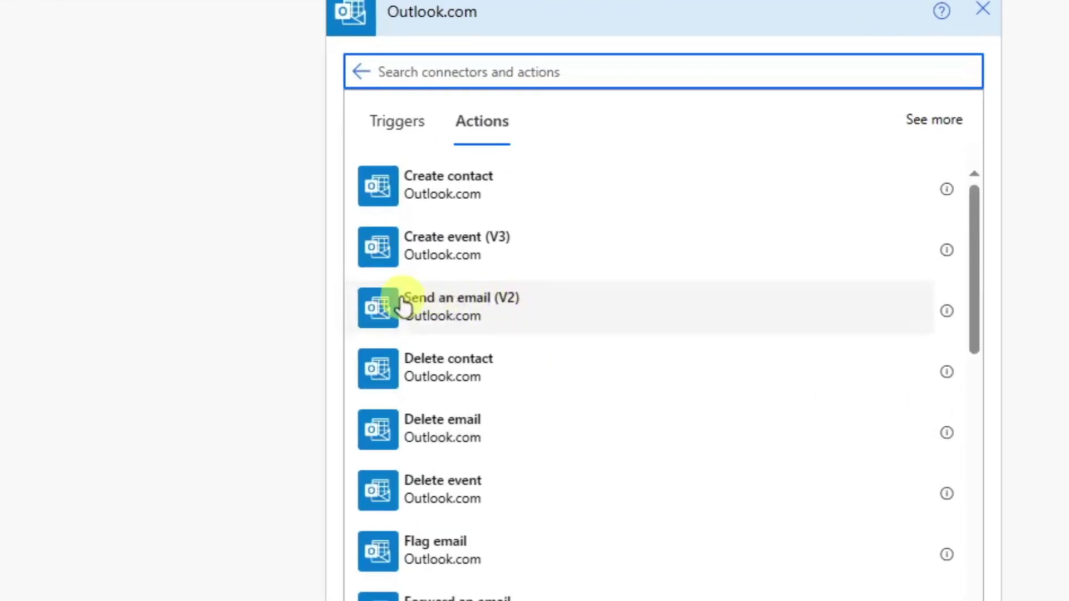
left_click(386, 314)
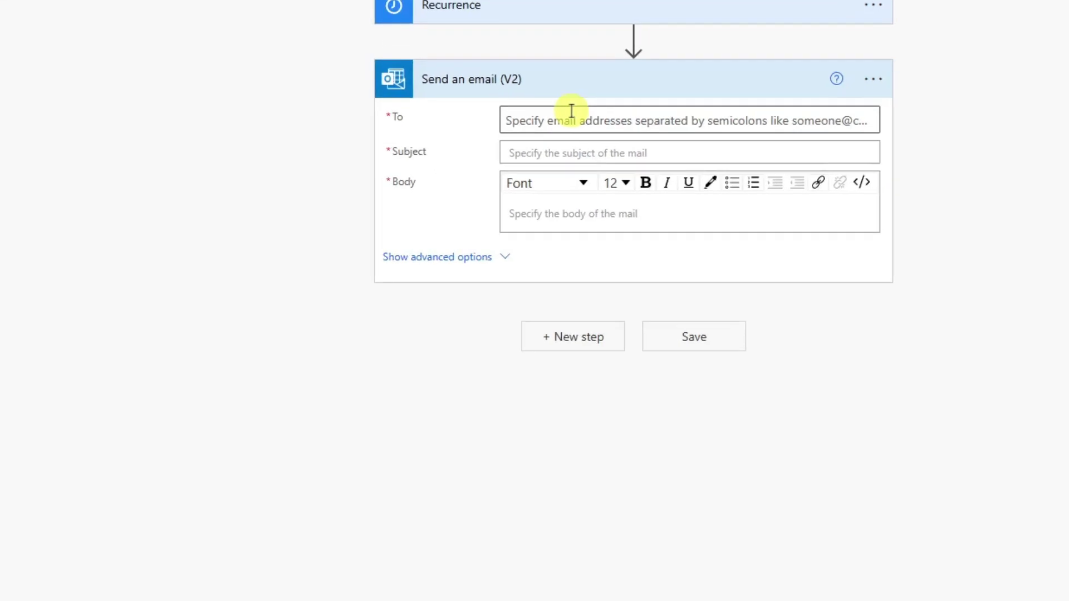
Enter the recipient's Gmail address in the email step's To field.
left_click(571, 110)
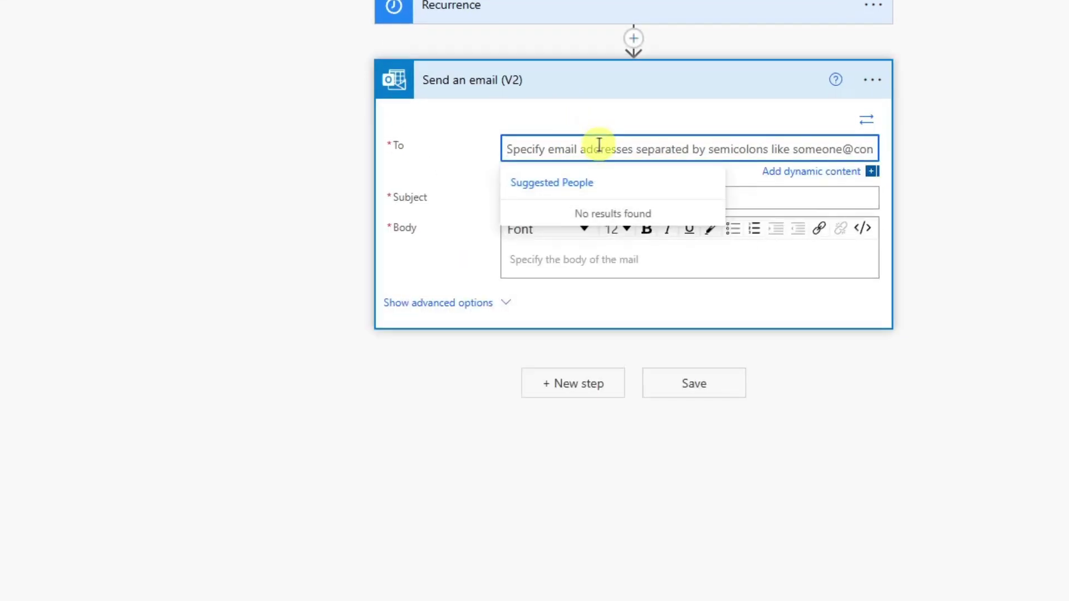
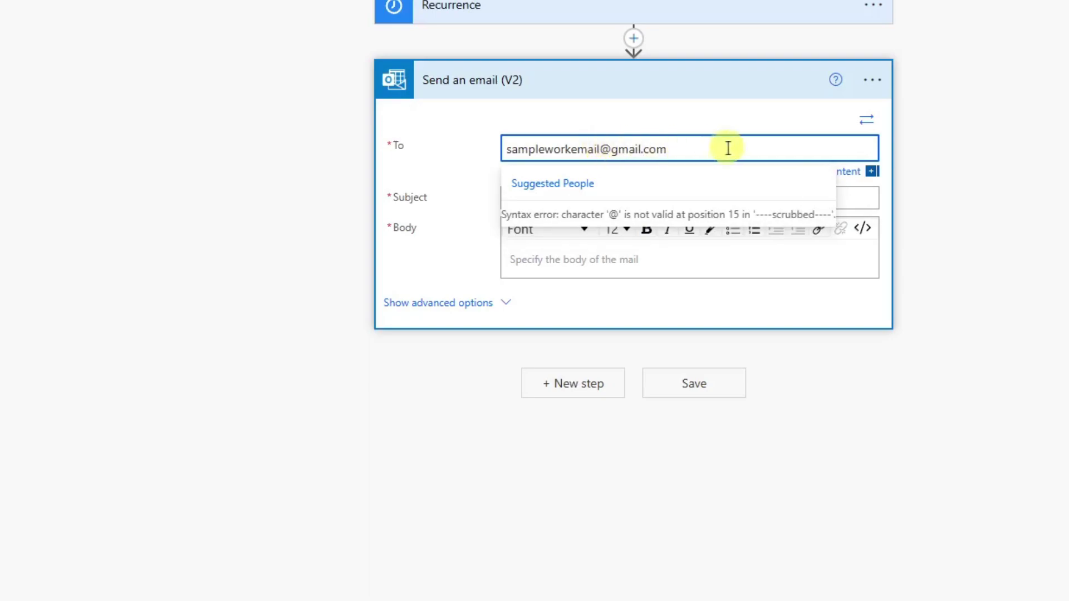
left_click_drag(726, 148, 346, 148)
left_click(345, 148)
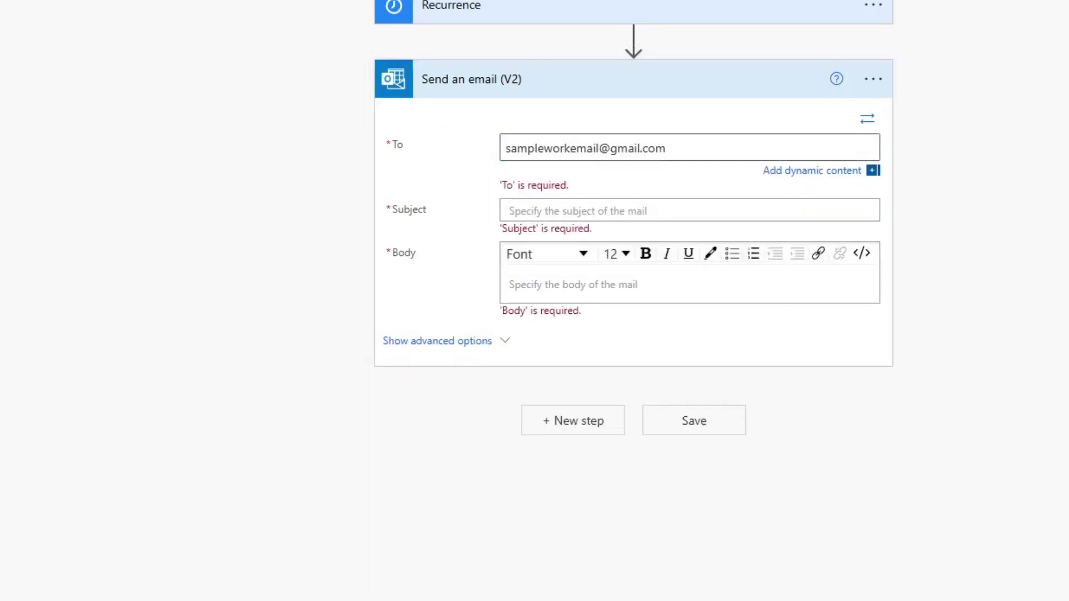
Set subject 'Sample email' and body 'Reminding everyone to take their lunch.'.
left_click(613, 203)
type("S")
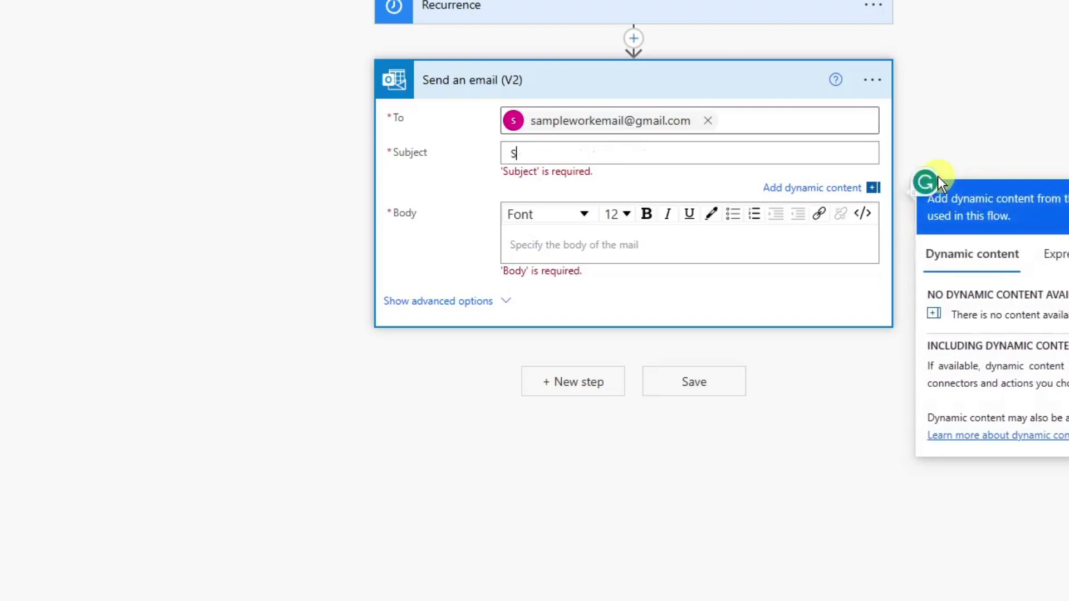
type("ample e")
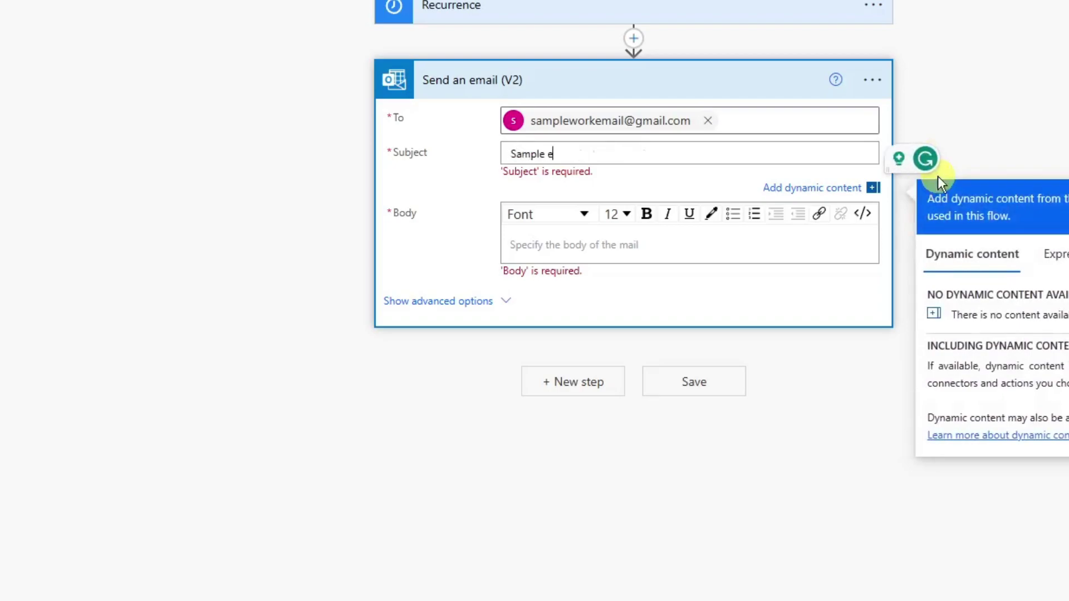
type("mail.")
left_click(543, 242)
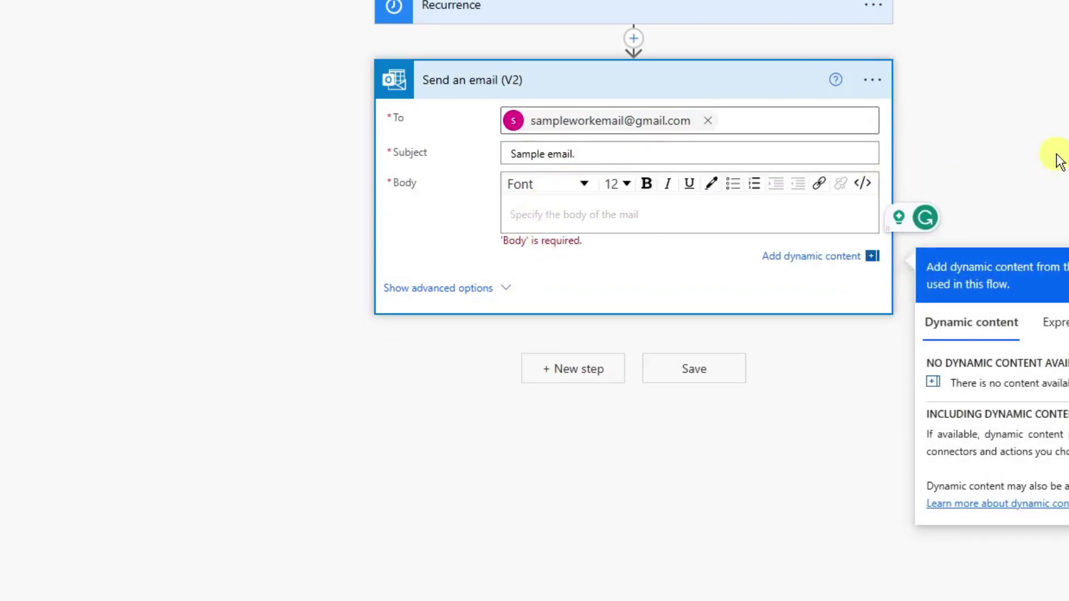
type("Reemmind")
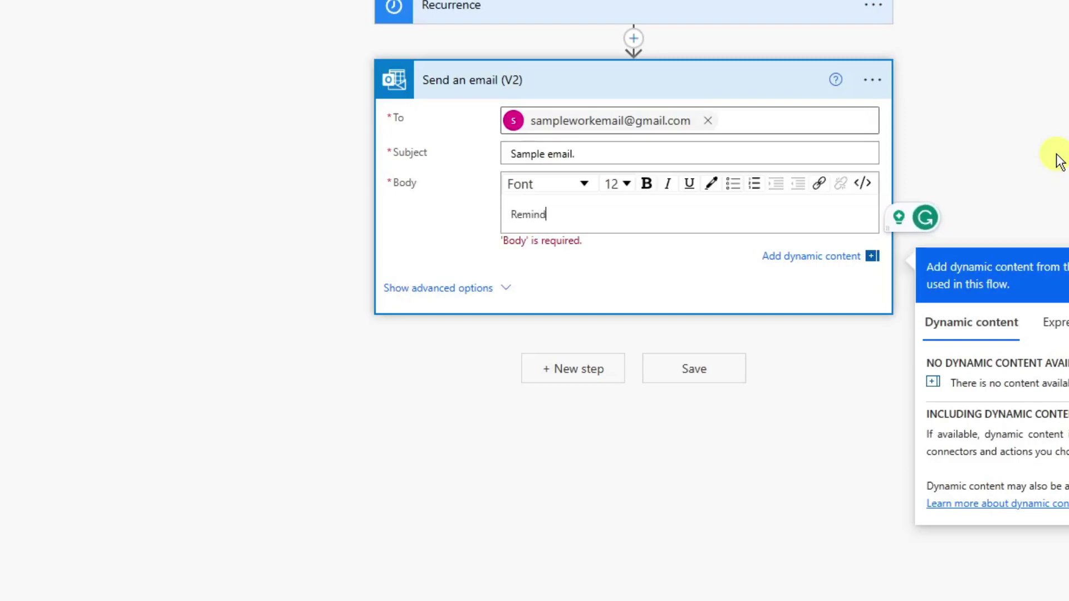
type("ing everyone to take the")
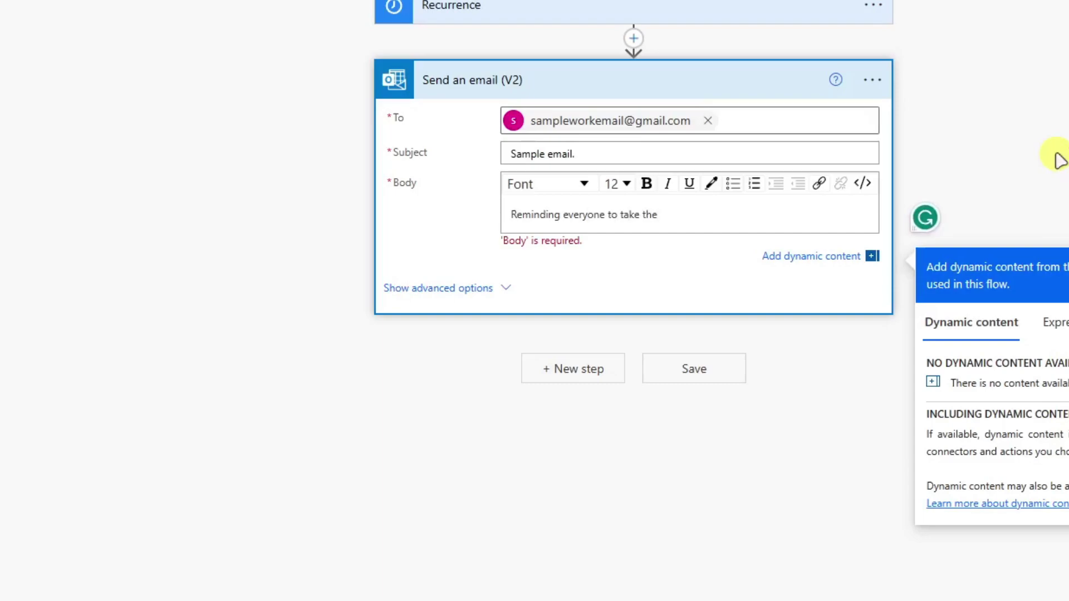
key("BackSpace")
key("BackSpace")
key("BackSpace")
type("your lunch.")
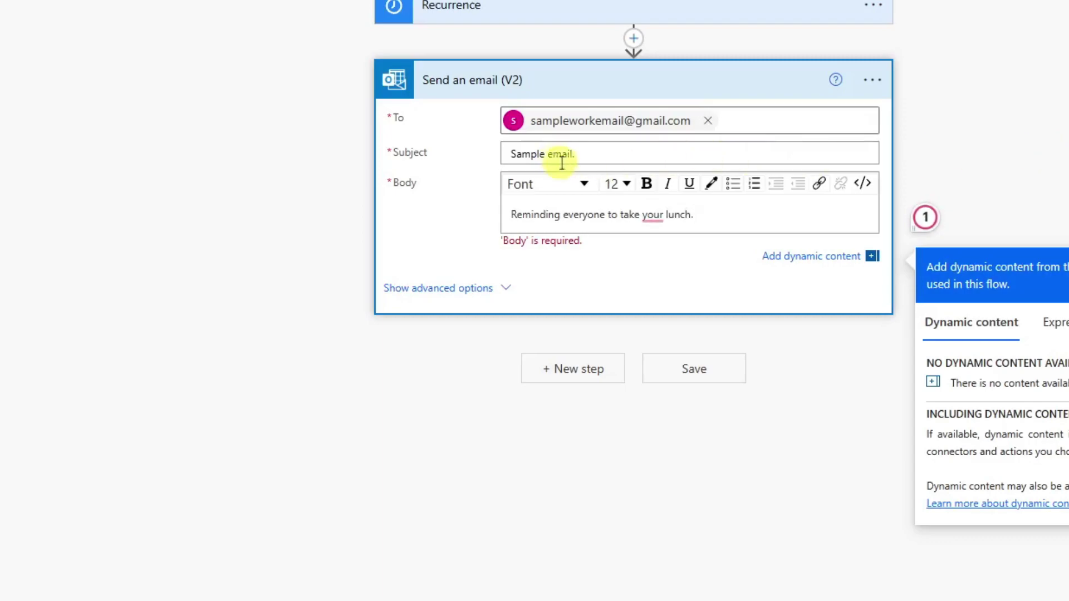
left_click(647, 215)
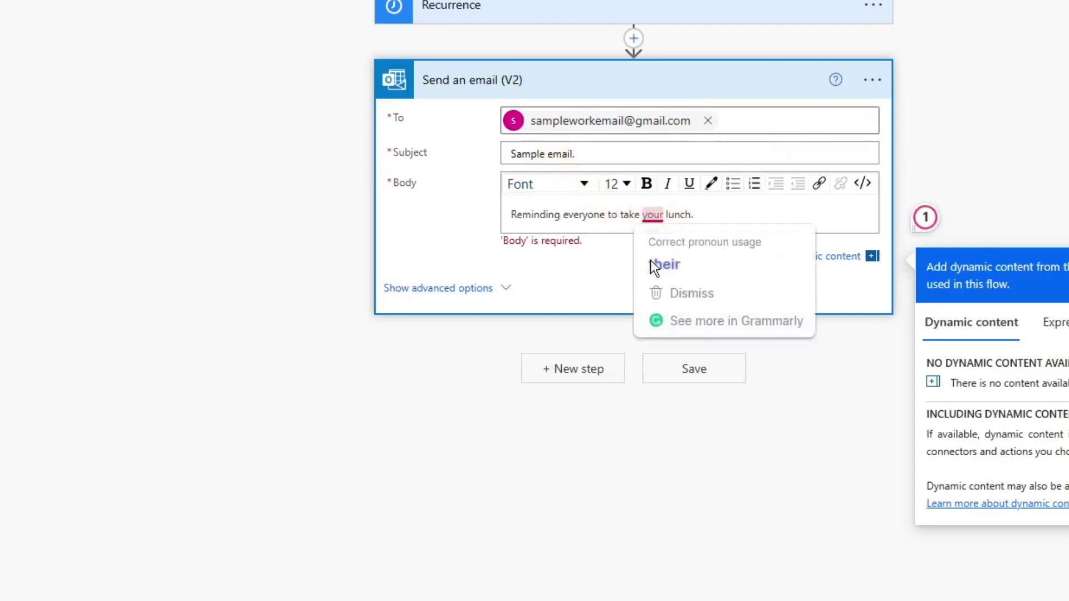
left_click(611, 159)
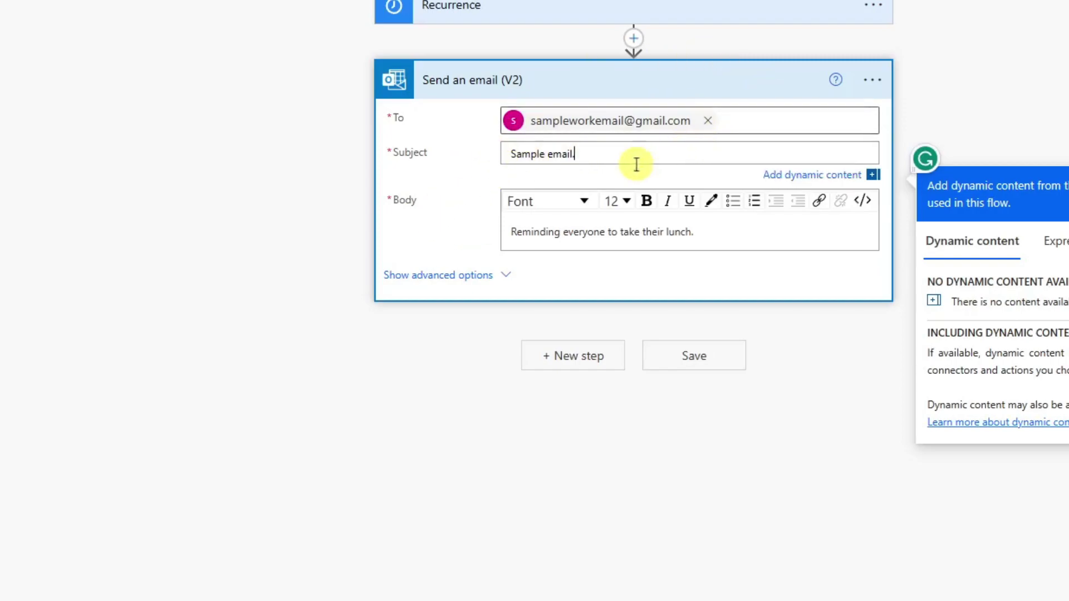
Expand advanced options, check From, CC, BCC, attachment and Reply To fields, keeping Importance Normal.
left_click(504, 276)
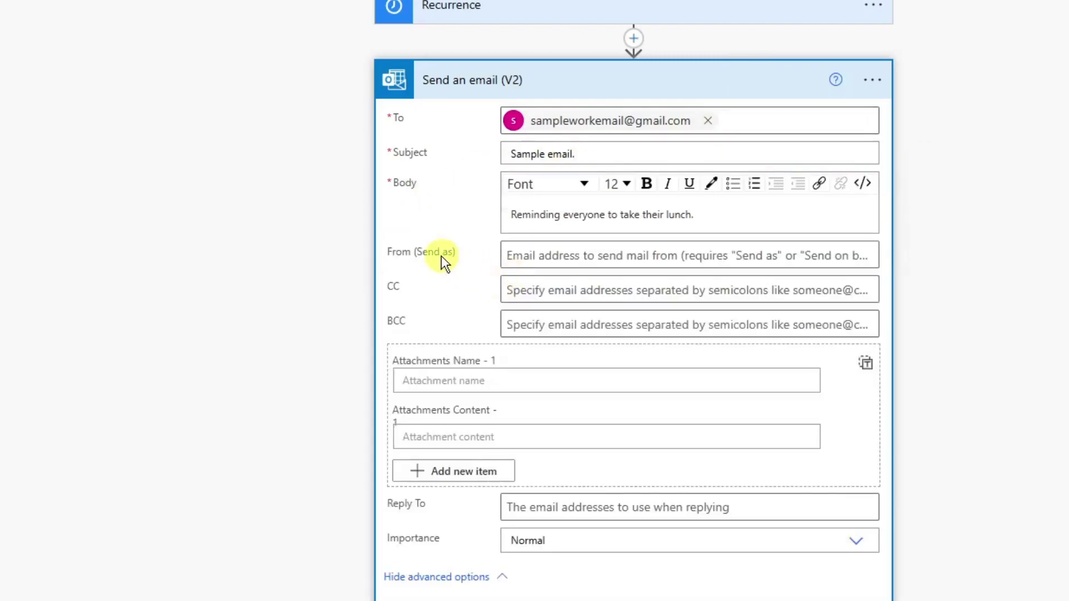
left_click(508, 287)
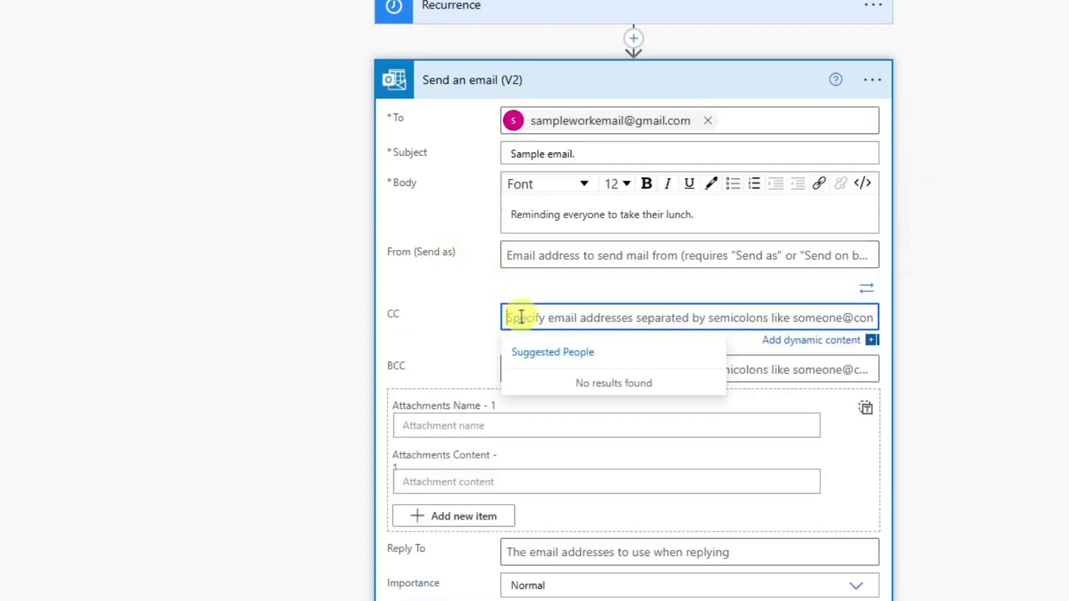
left_click(771, 368)
left_click(525, 254)
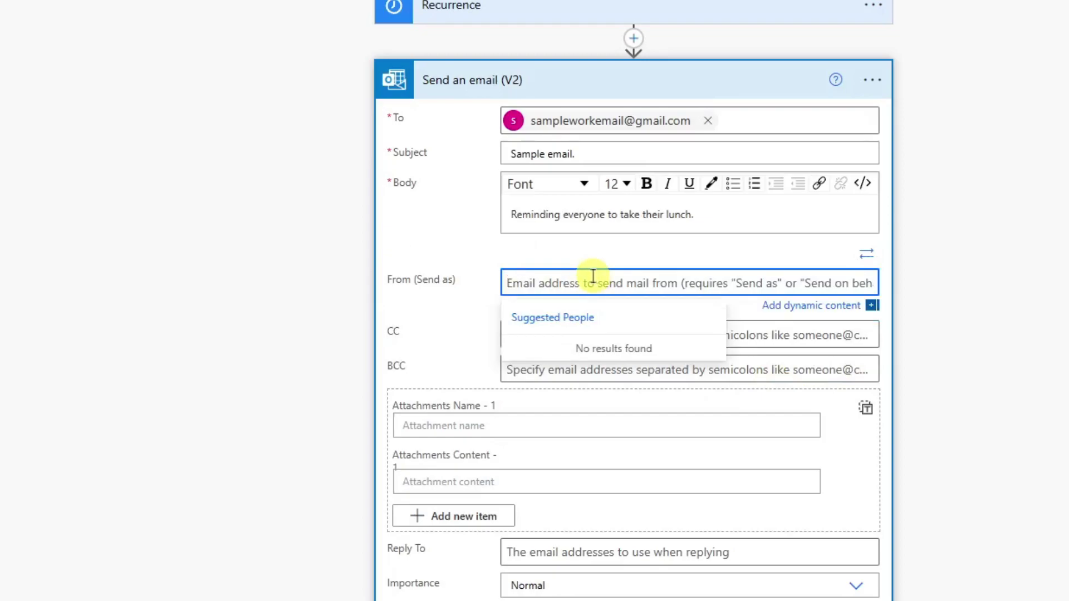
left_click(426, 424)
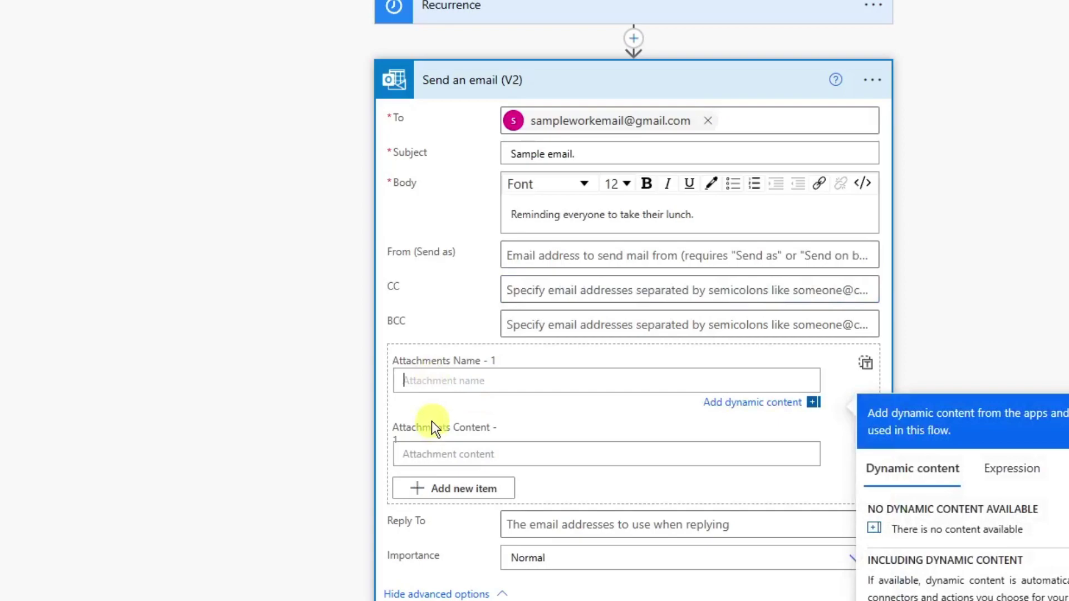
left_click(469, 453)
left_click(479, 376)
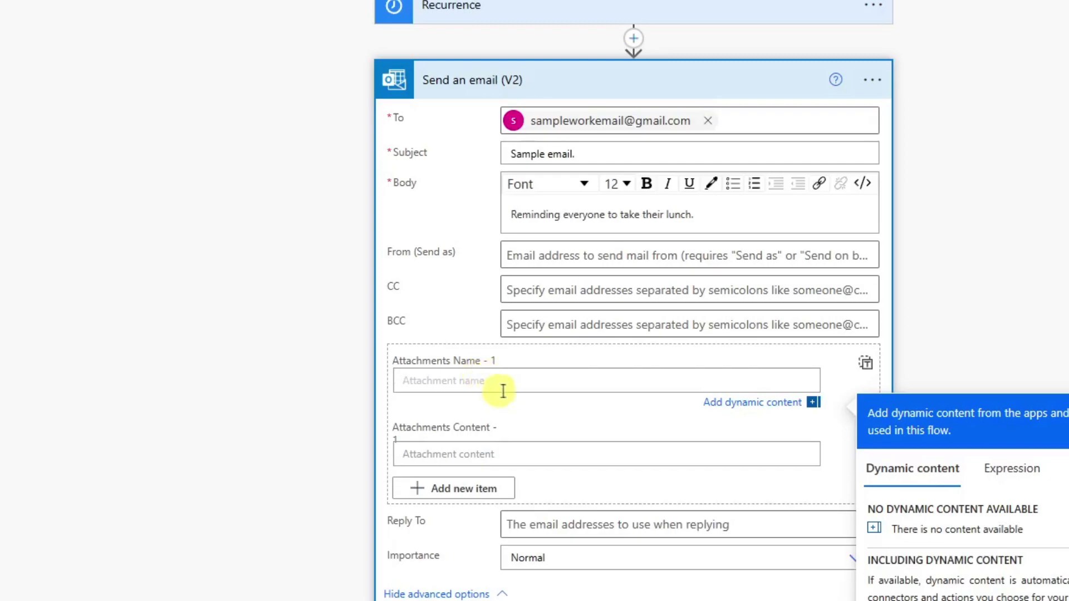
left_click(612, 524)
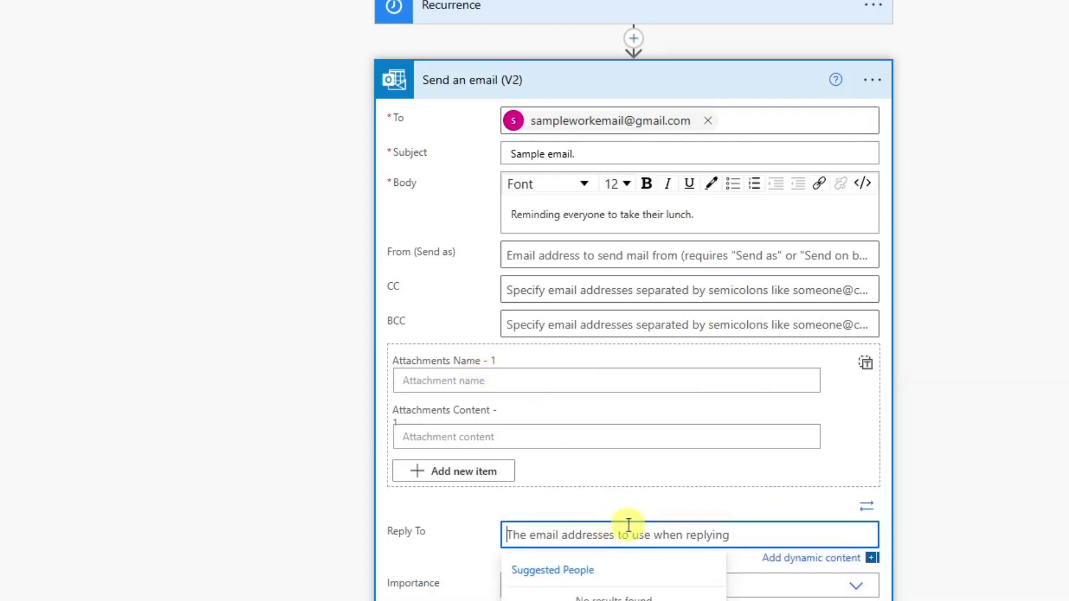
left_click(440, 532)
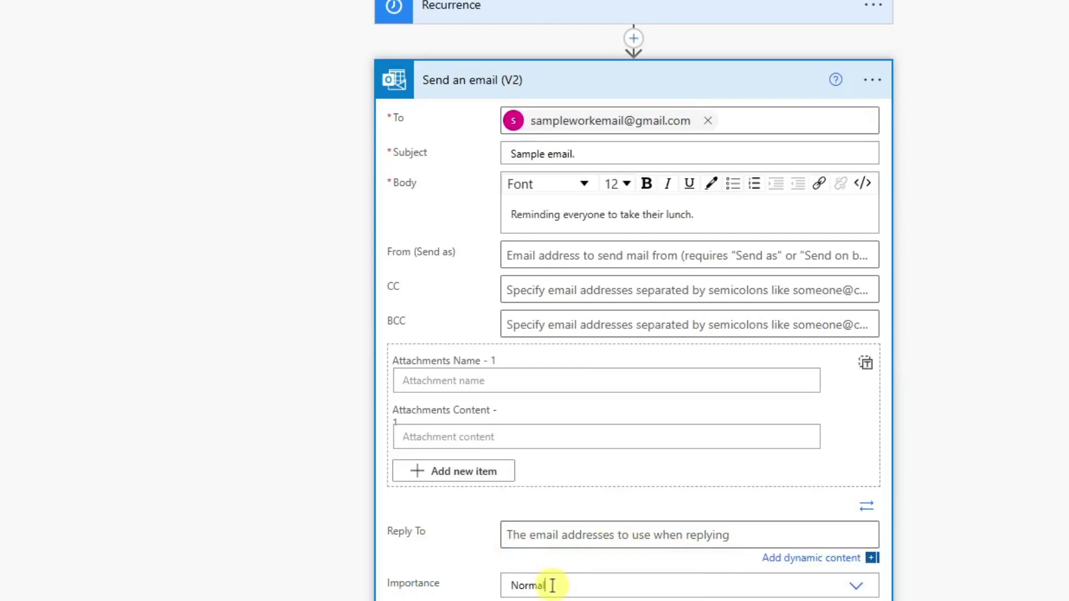
left_click(552, 585)
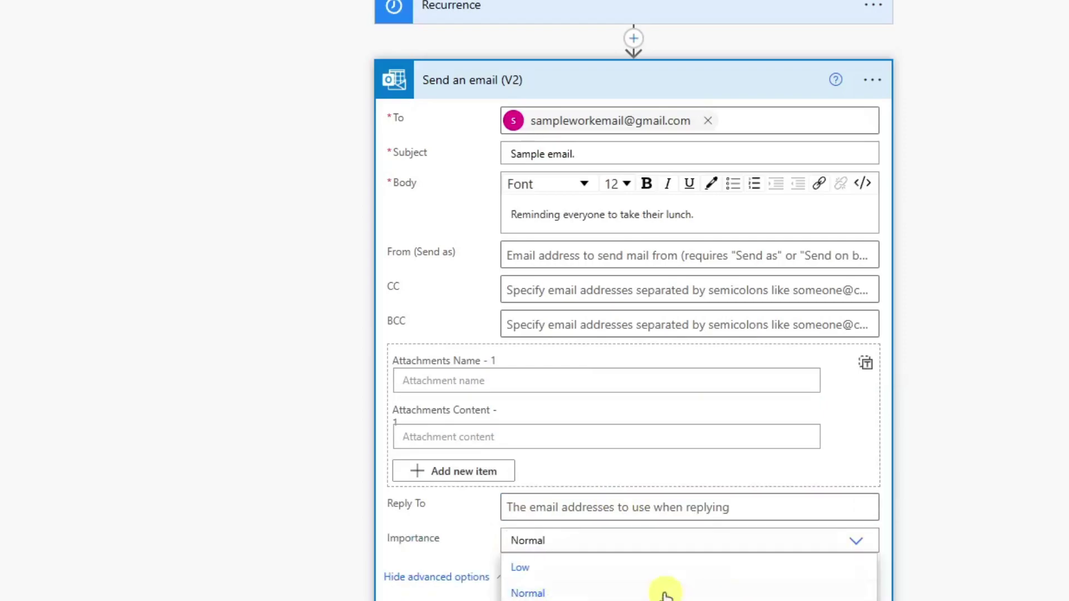
left_click(473, 531)
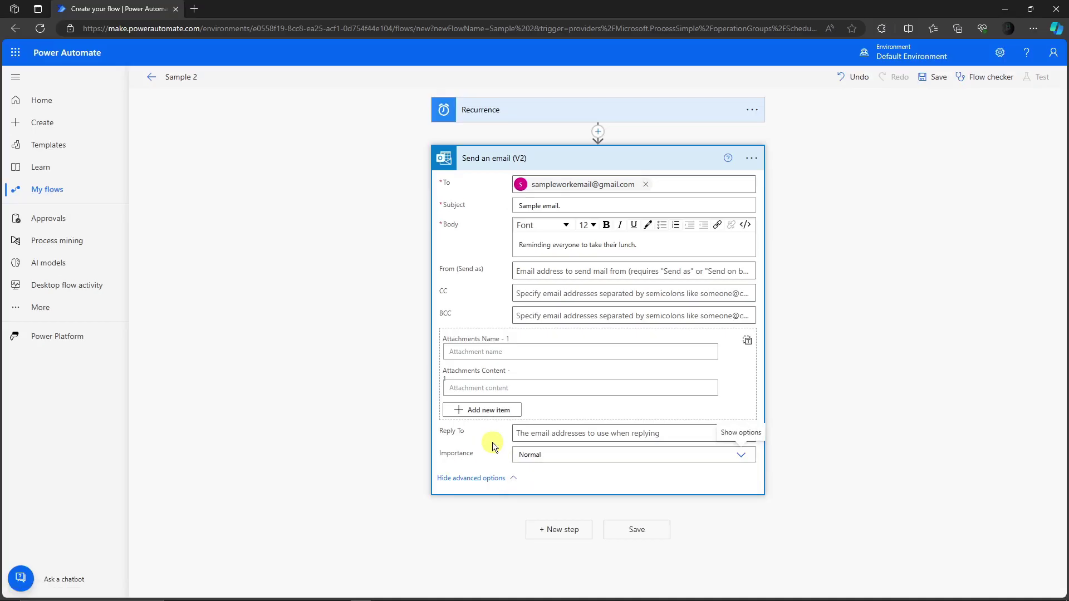
Save the Sample 2 flow.
left_click(636, 532)
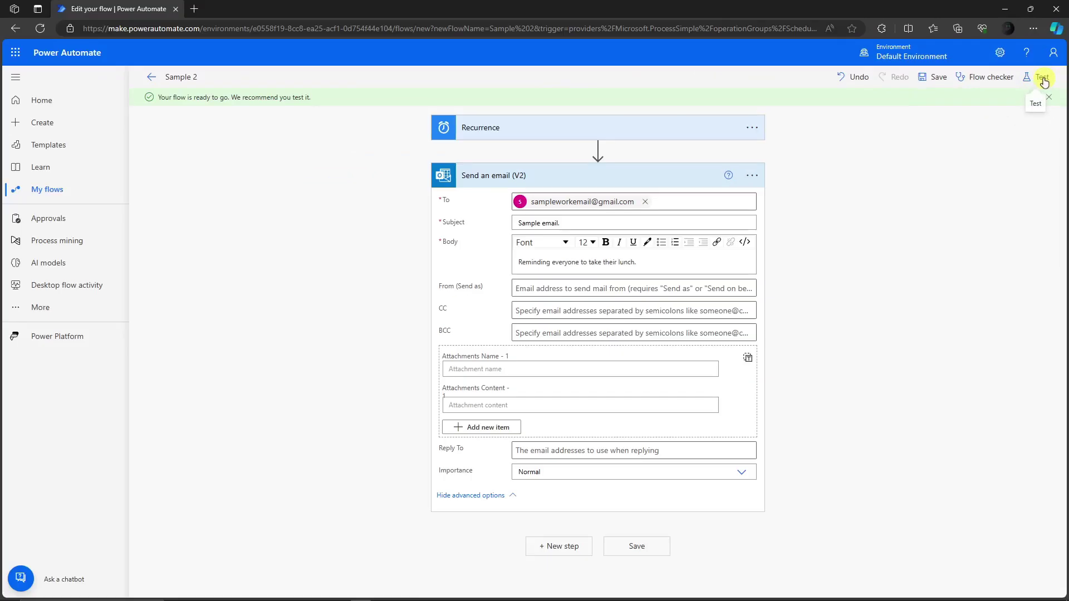
Run a manual test of Sample 2 and open its successful run history.
left_click(1043, 82)
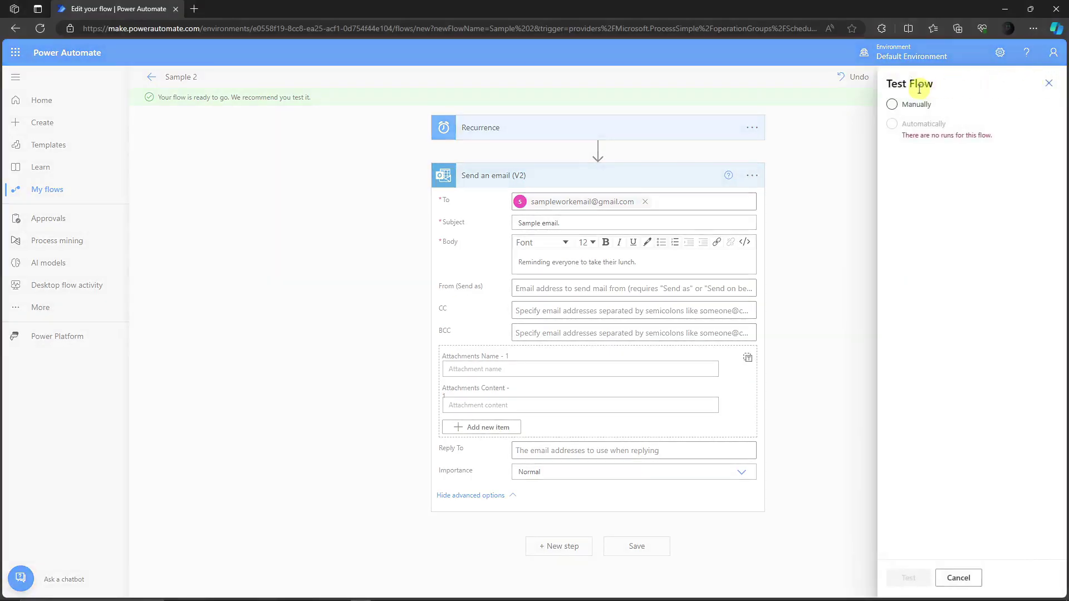
left_click(892, 104)
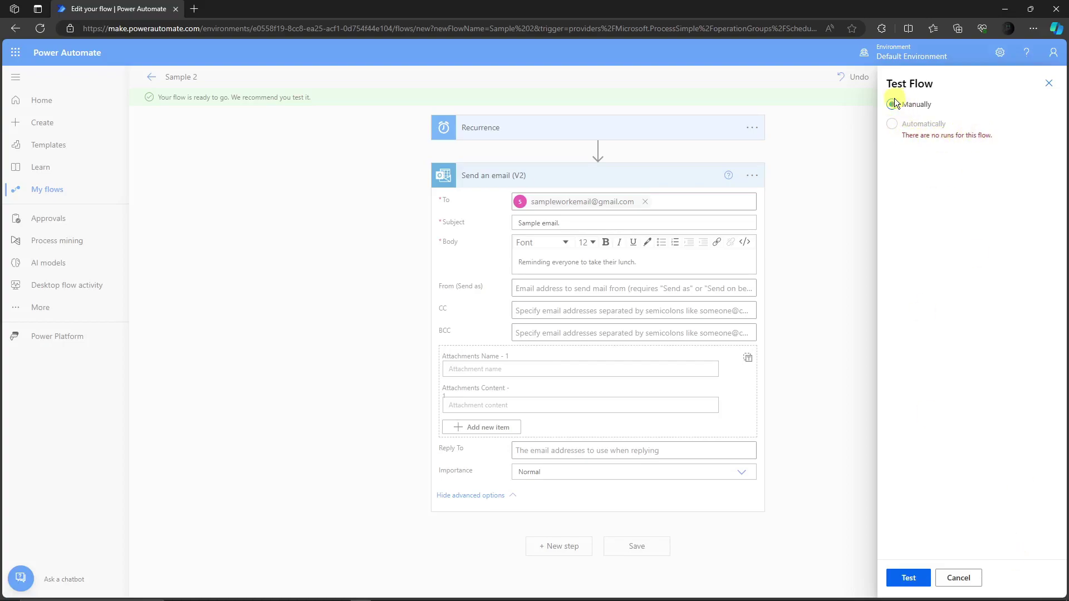
left_click(904, 578)
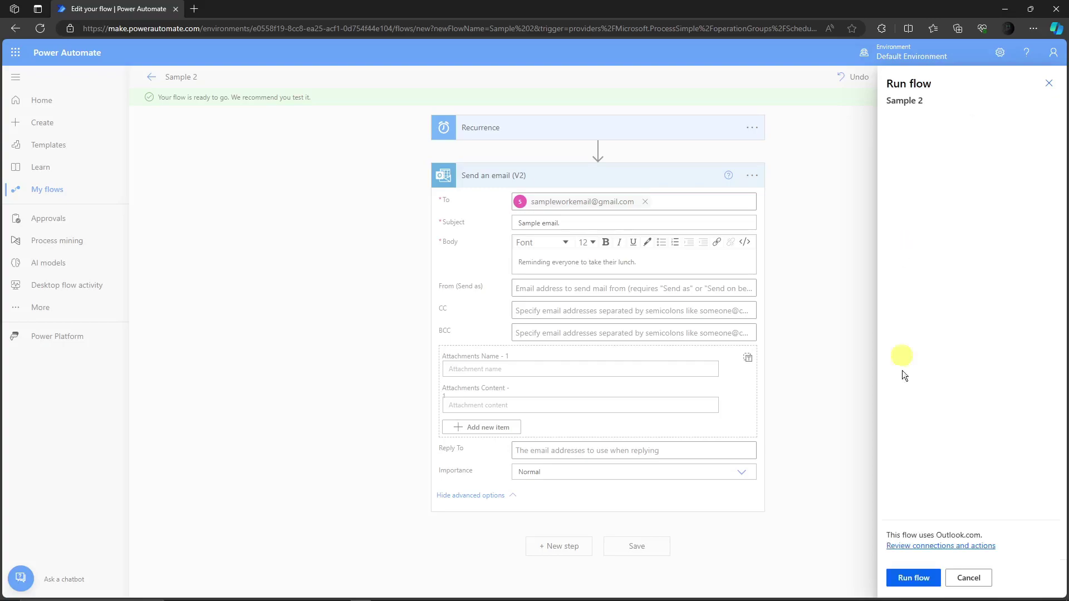
left_click(913, 579)
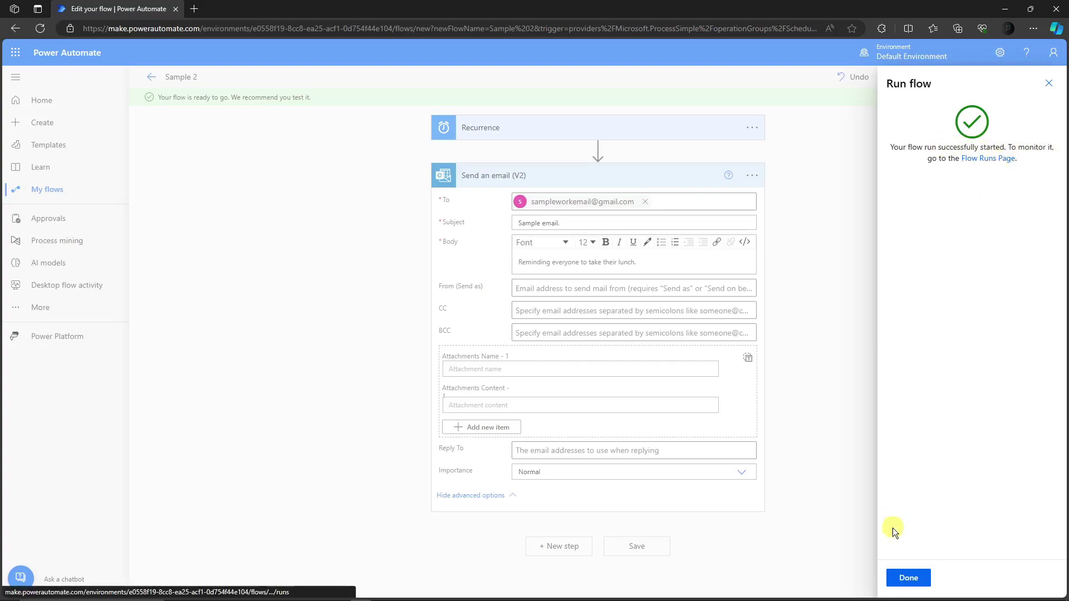
left_click(908, 578)
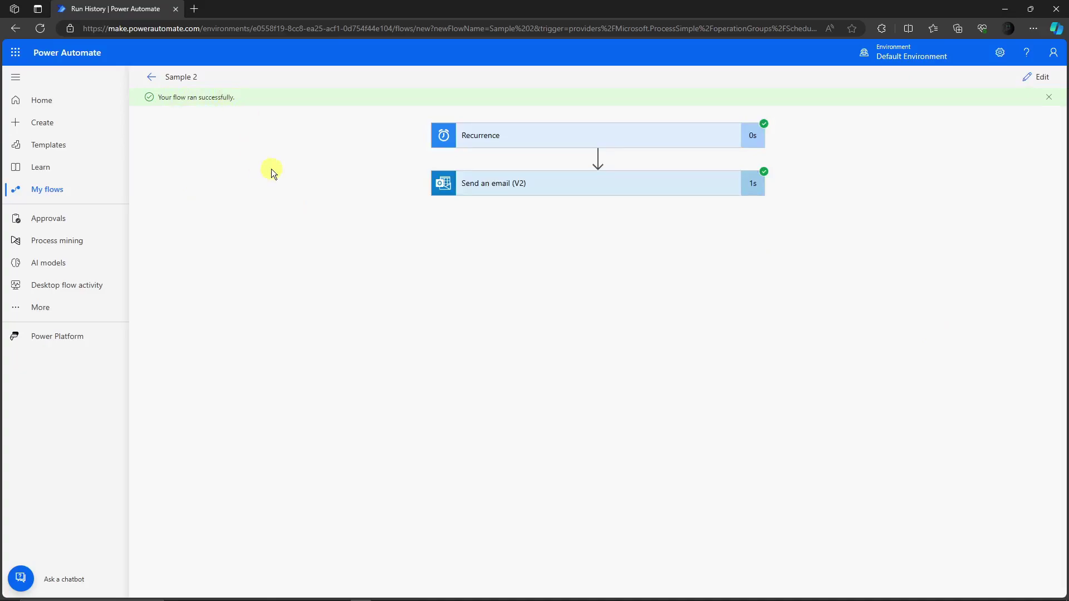
Go to My flows to see Sample 2 listed as a scheduled cloud flow.
left_click(50, 192)
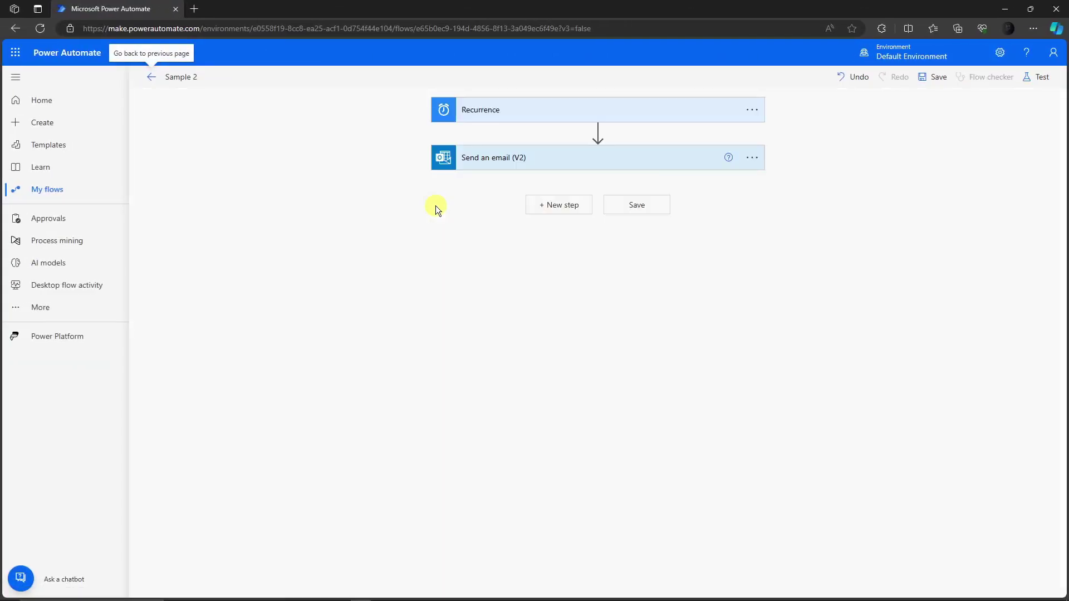
left_click(53, 190)
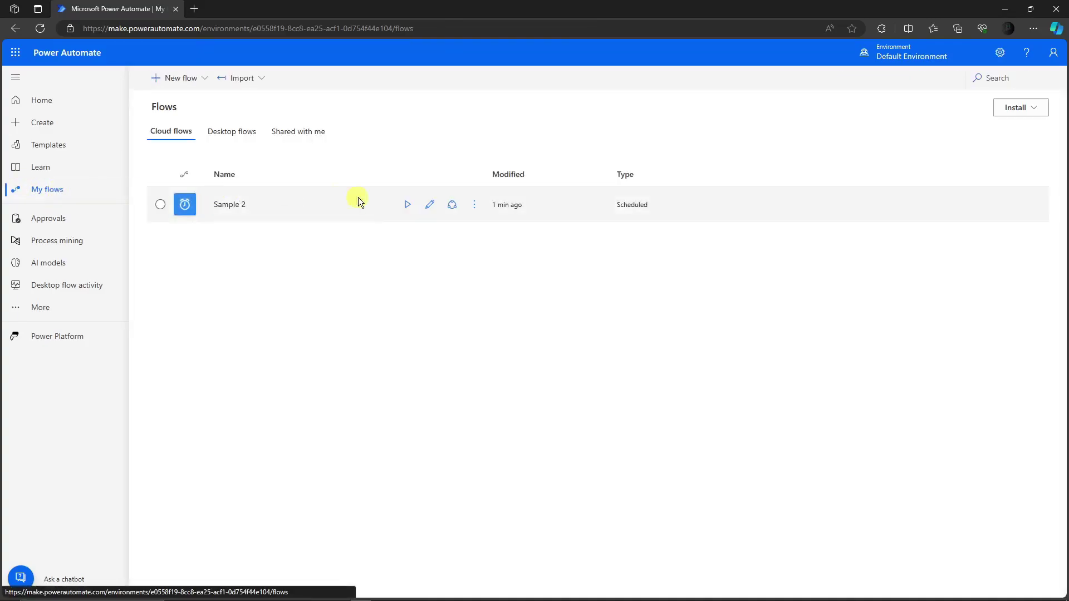
Run Sample 2 from its My flows row and close the run confirmation panel.
left_click(408, 206)
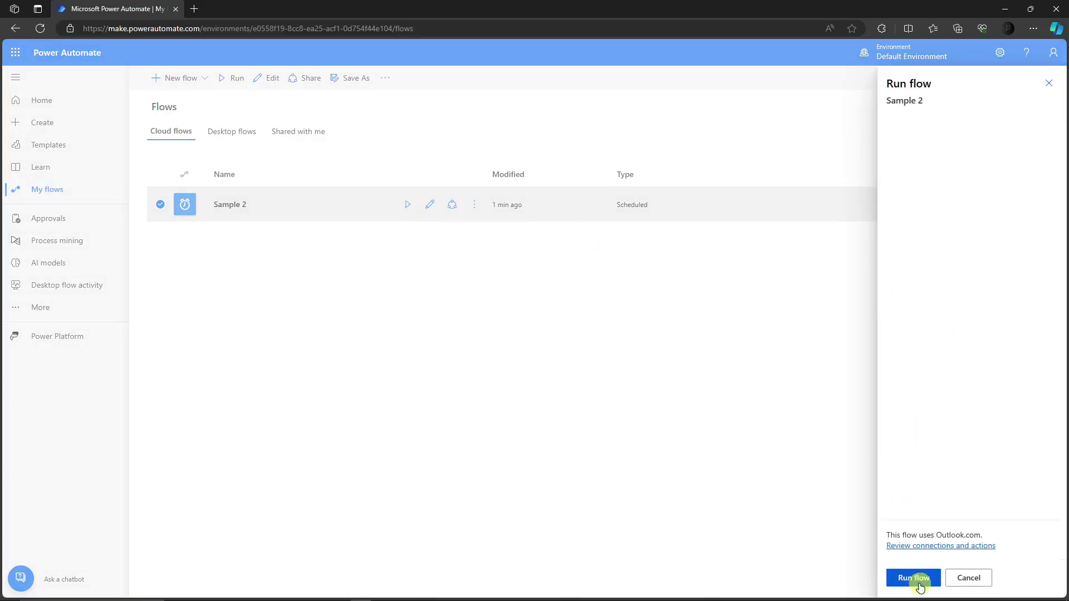
left_click(916, 579)
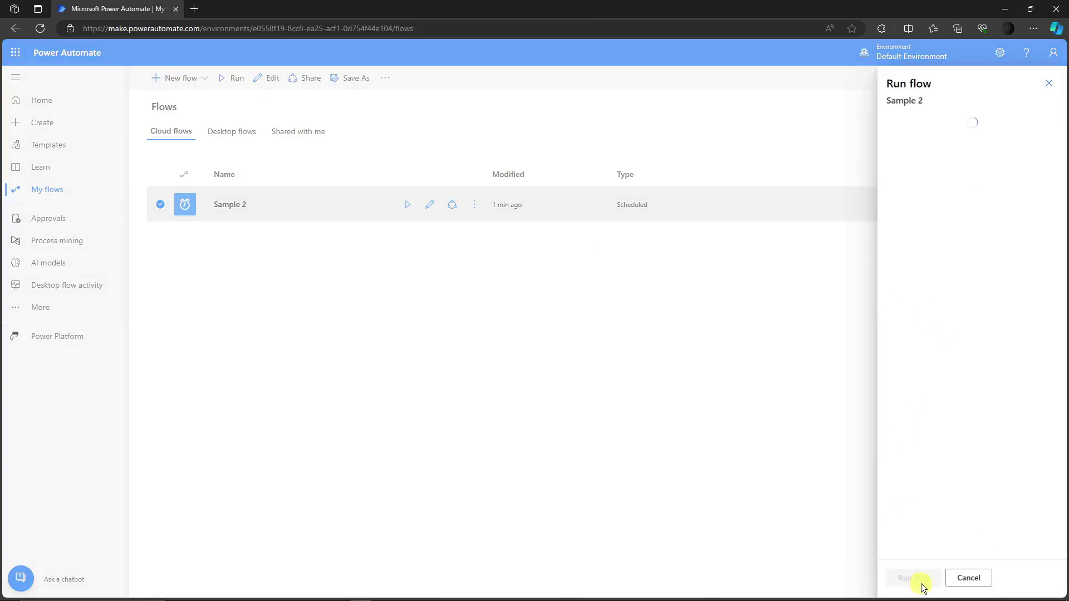
left_click(1048, 83)
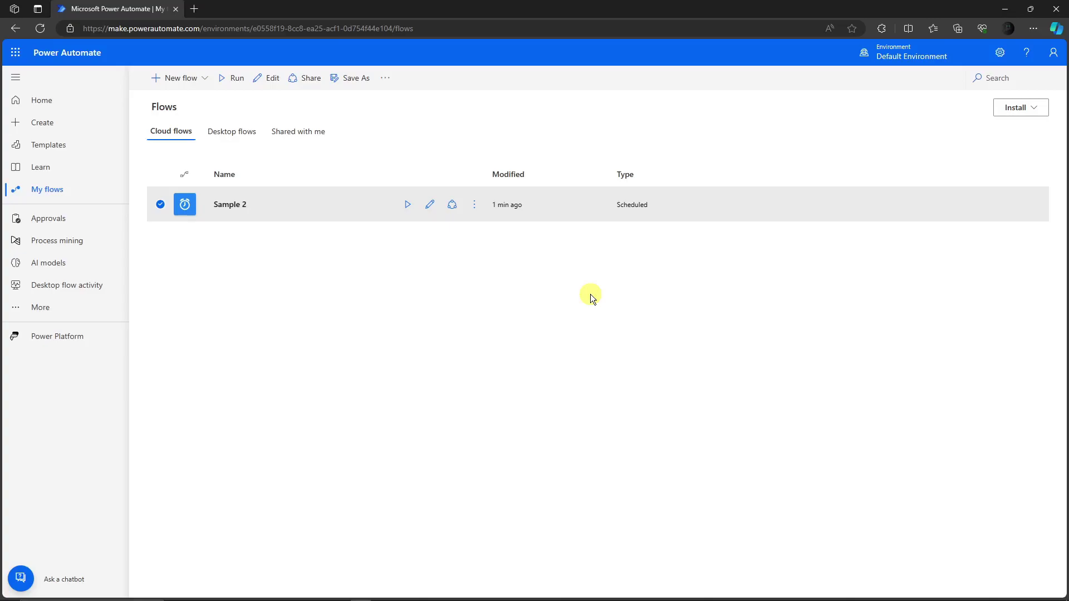